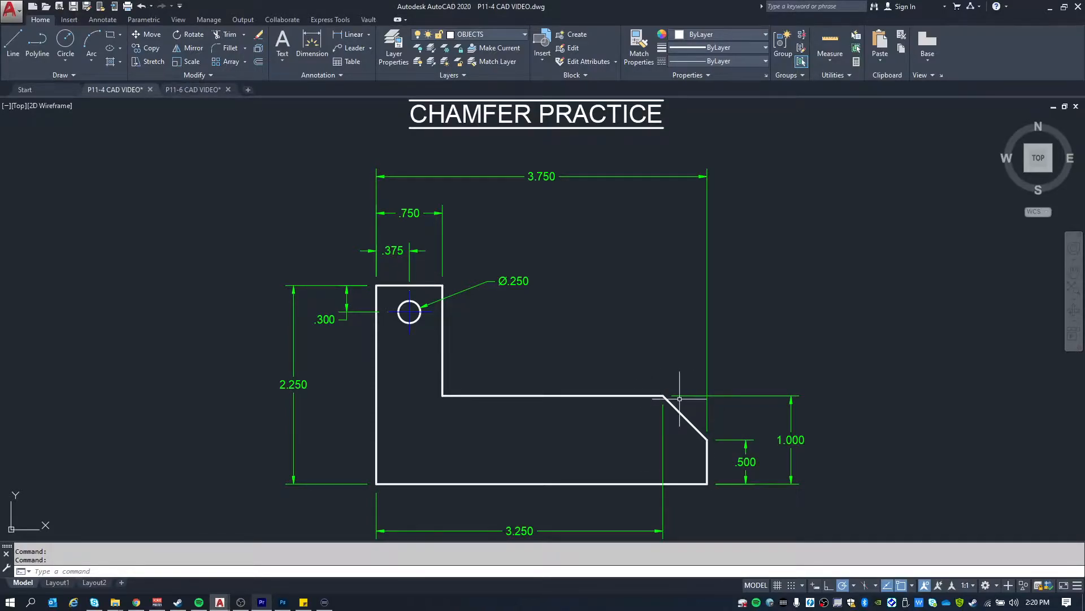
- View the tangent line and trim practice drawing P11-6, and return to the chamfer practice drawing P11-4
{"action": "left_click", "coordinate": [192, 89]}
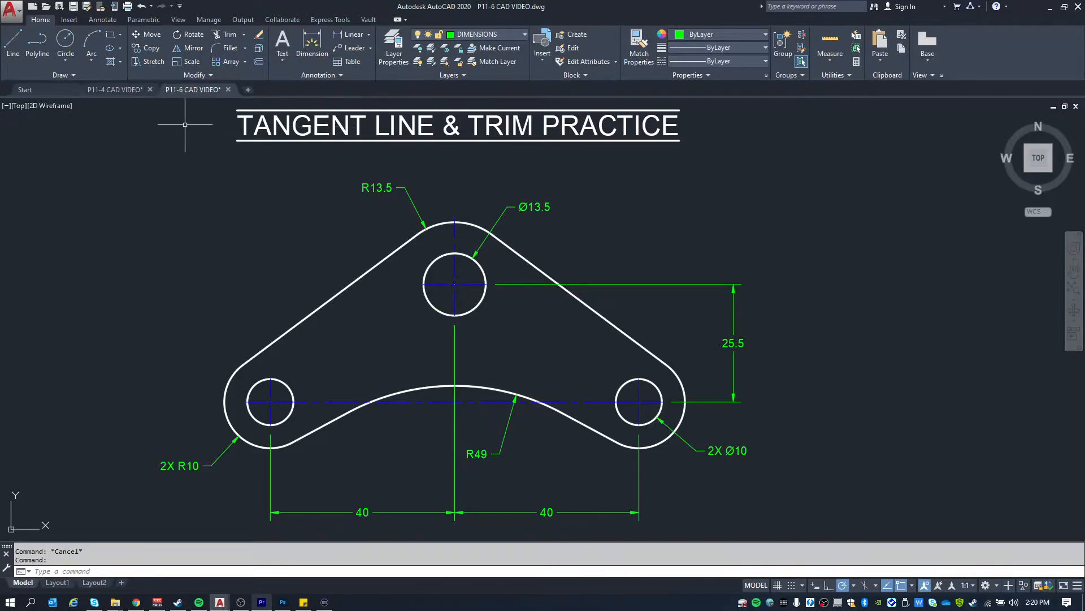
{"action": "left_click", "coordinate": [114, 91]}
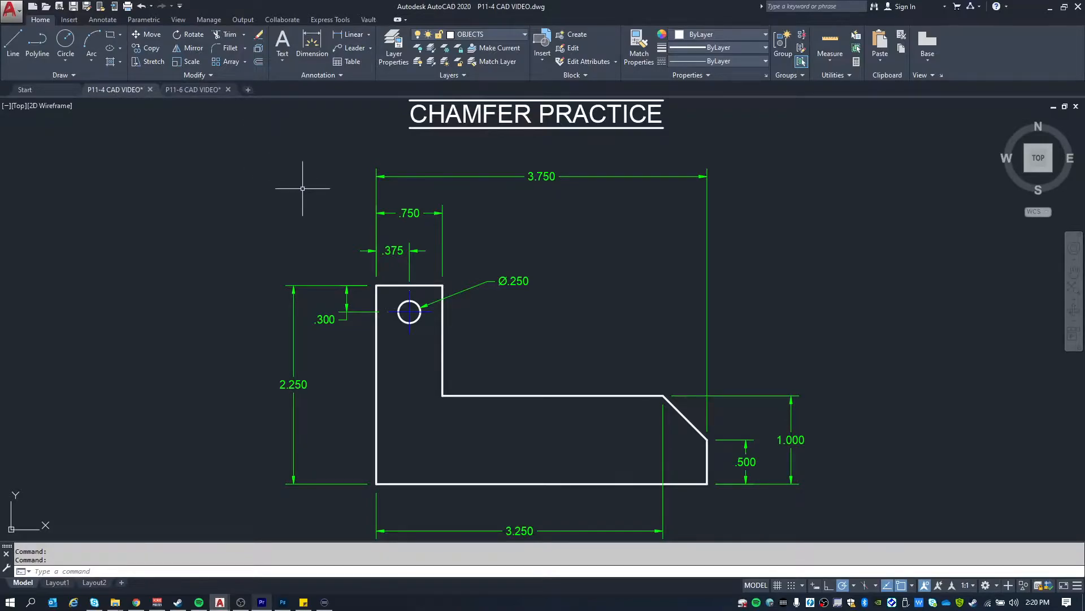
- Begin the part's outline beside the reference with a .75 top edge drawn leftwards and a 2.25 left edge drawn downwards
{"action": "middle_click_drag", "start_coordinate": [528, 300], "coordinate": [429, 237]}
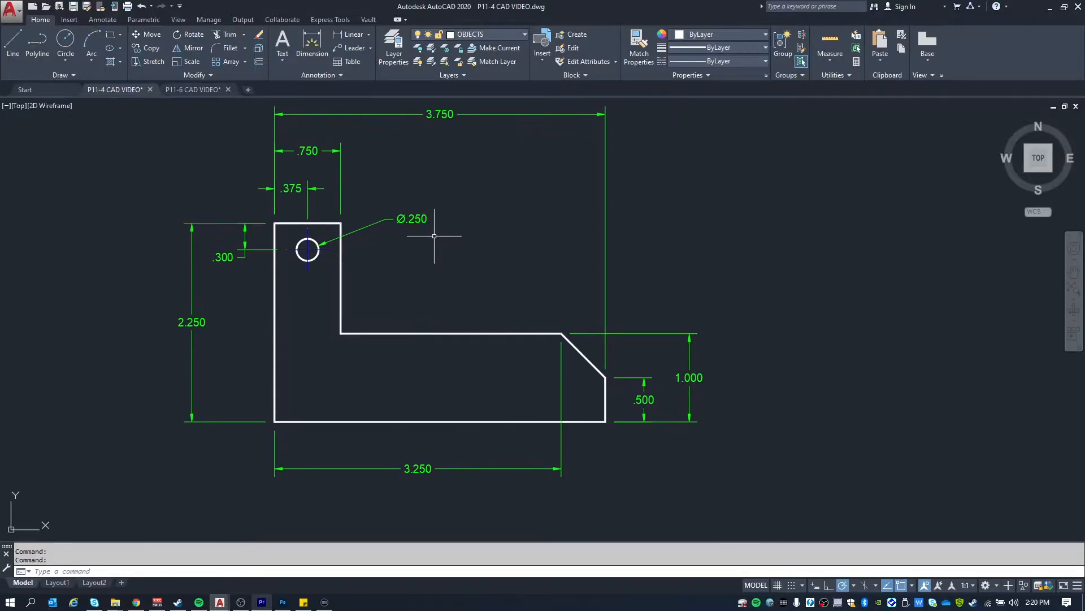
{"action": "middle_click_drag", "start_coordinate": [472, 334], "coordinate": [456, 316]}
{"action": "scroll", "coordinate": [424, 262], "scroll_direction": "down", "scroll_amount": 2}
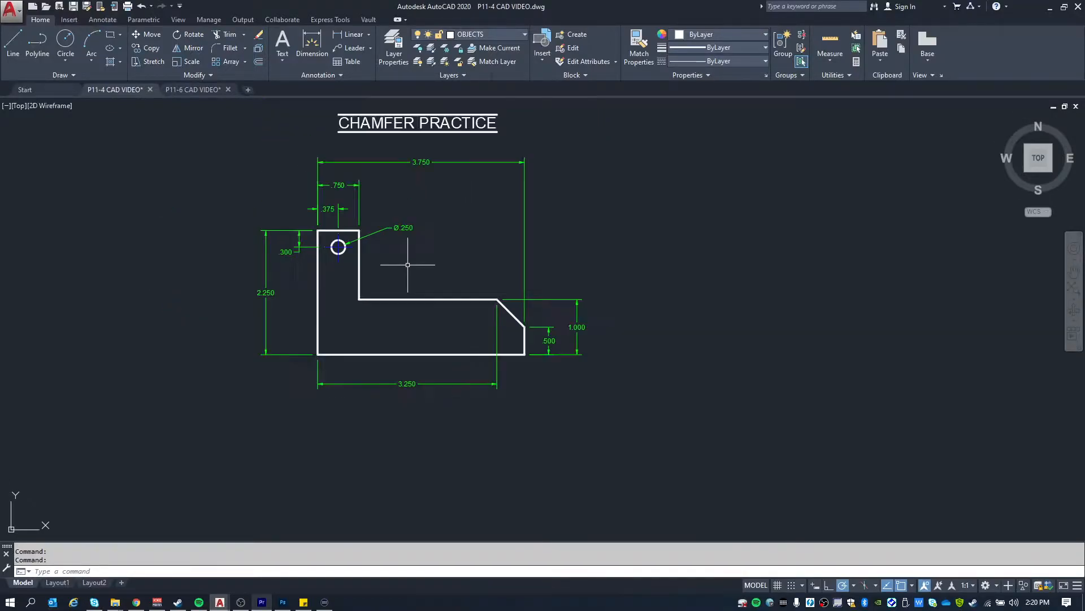
{"action": "middle_click_drag", "start_coordinate": [416, 260], "coordinate": [321, 262]}
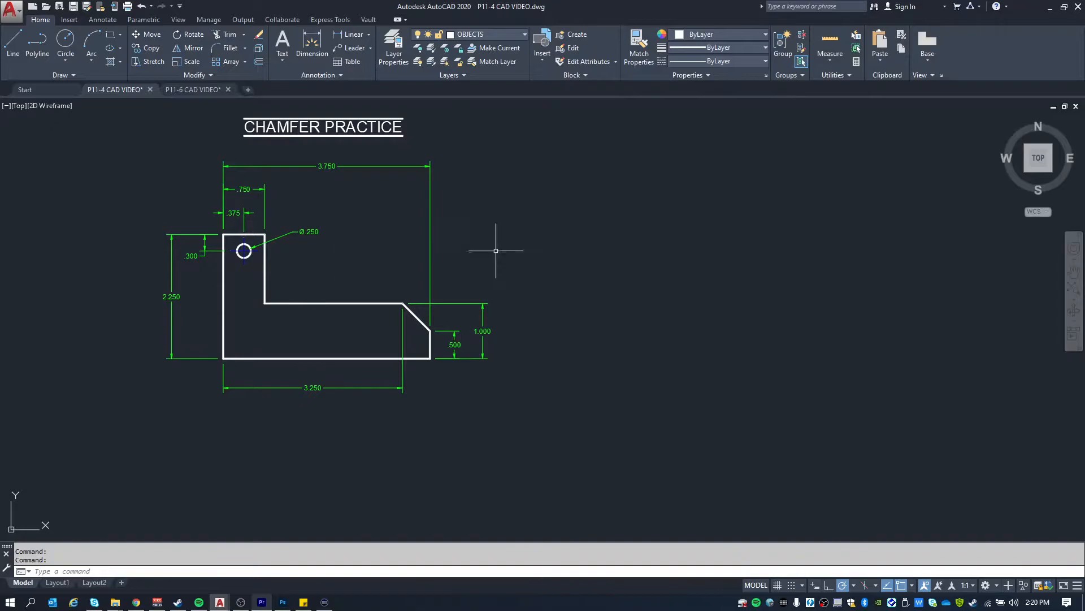
{"action": "type", "text": "l"}
{"action": "key", "text": "Return"}
{"action": "left_click", "coordinate": [746, 232]}
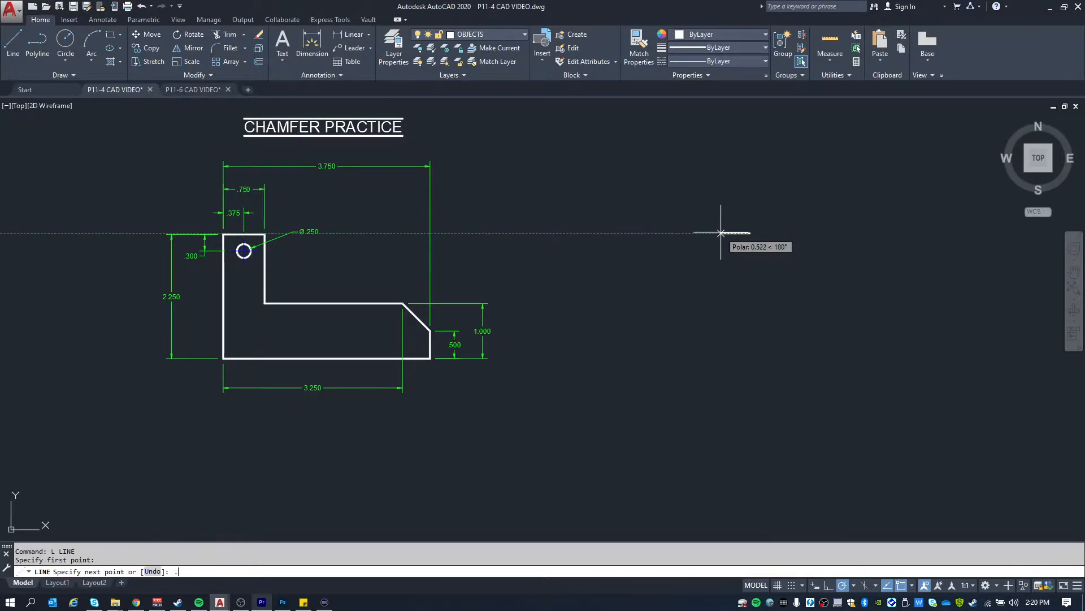
{"action": "key", "text": "Return"}
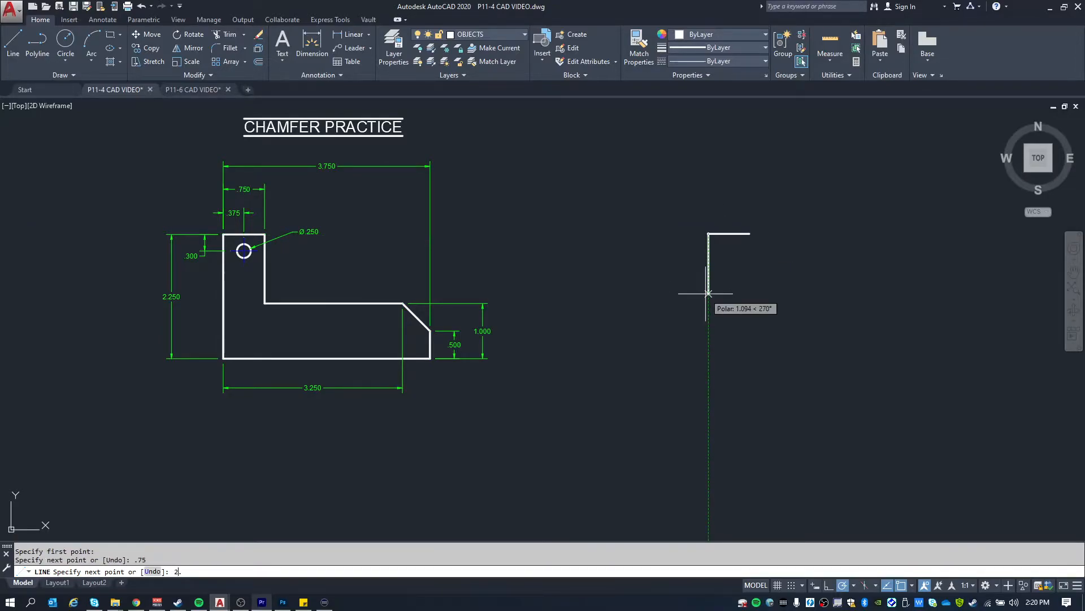
{"action": "key", "text": "Return"}
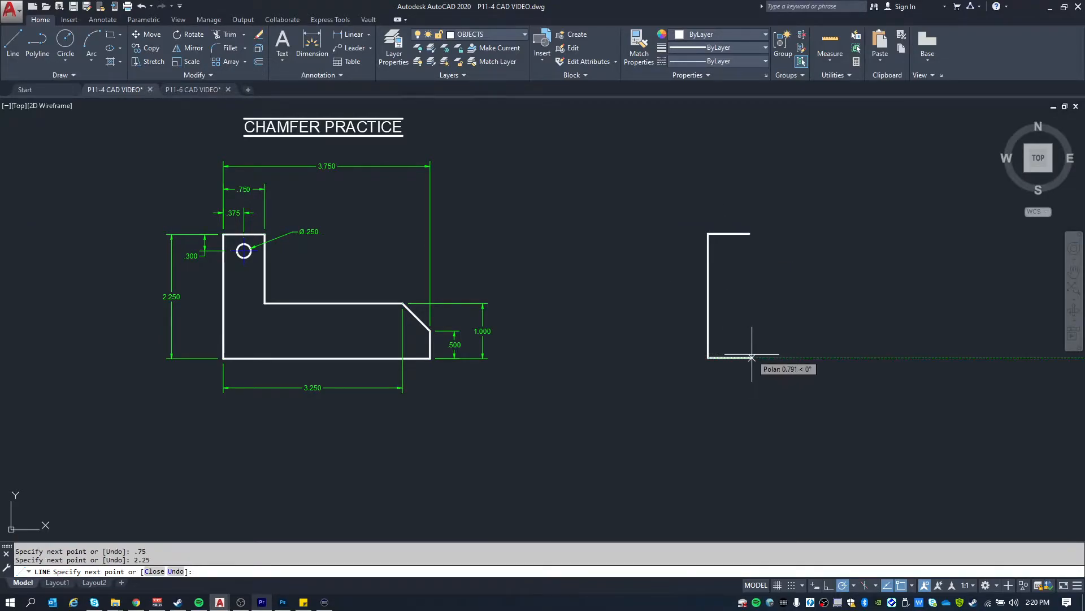
- Continue the outline with lines 3.75 right, 1 up and 3 left, and close it up to the starting point
{"action": "key", "text": "Return"}
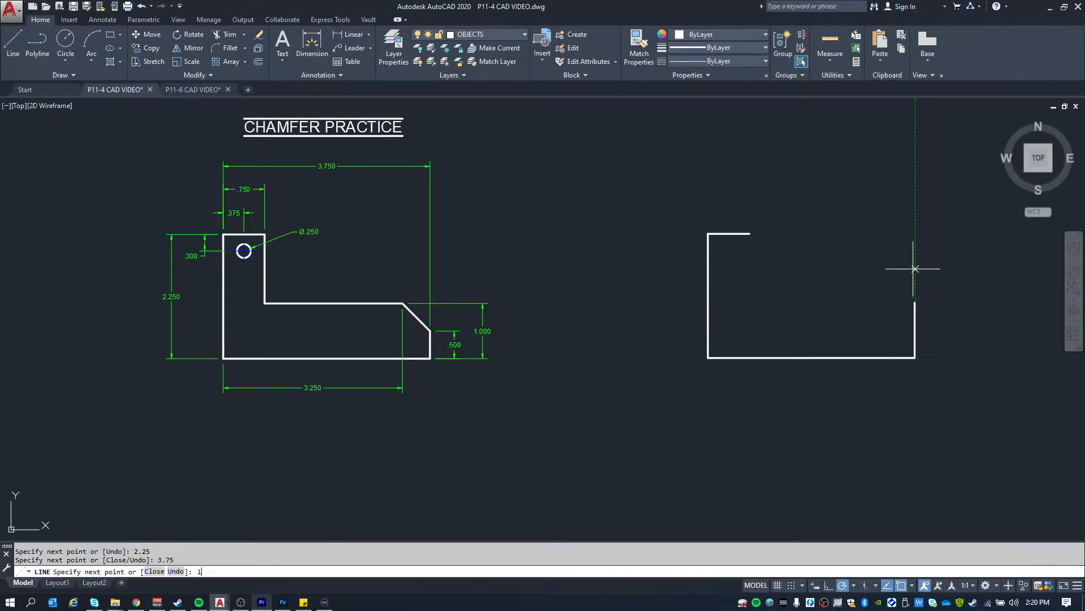
{"action": "type", "text": "1"}
{"action": "key", "text": "Return"}
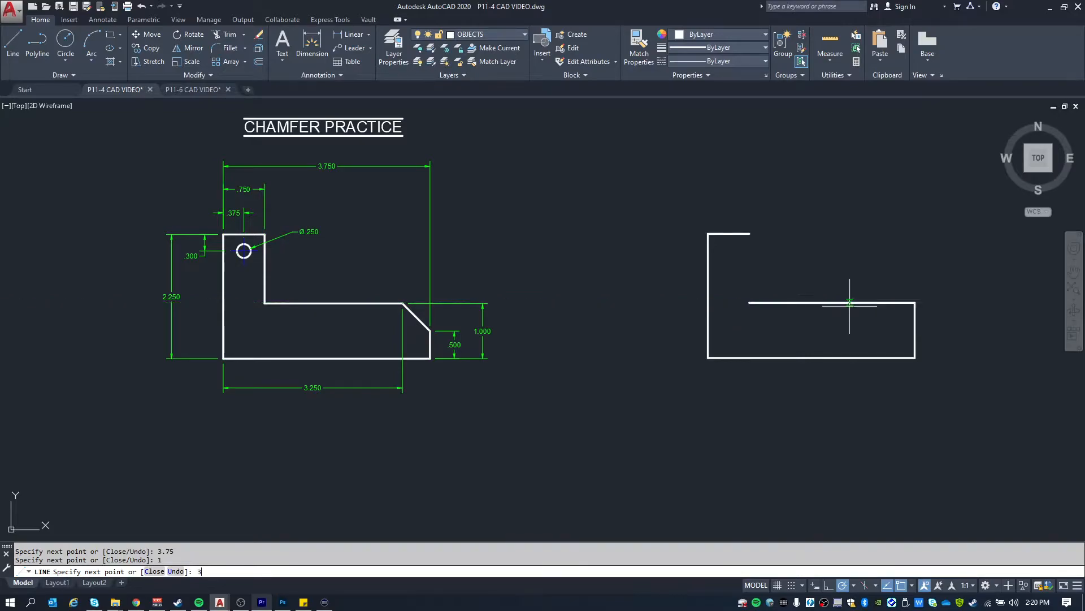
{"action": "type", "text": "3"}
{"action": "key", "text": "Return"}
{"action": "key", "text": "Escape"}
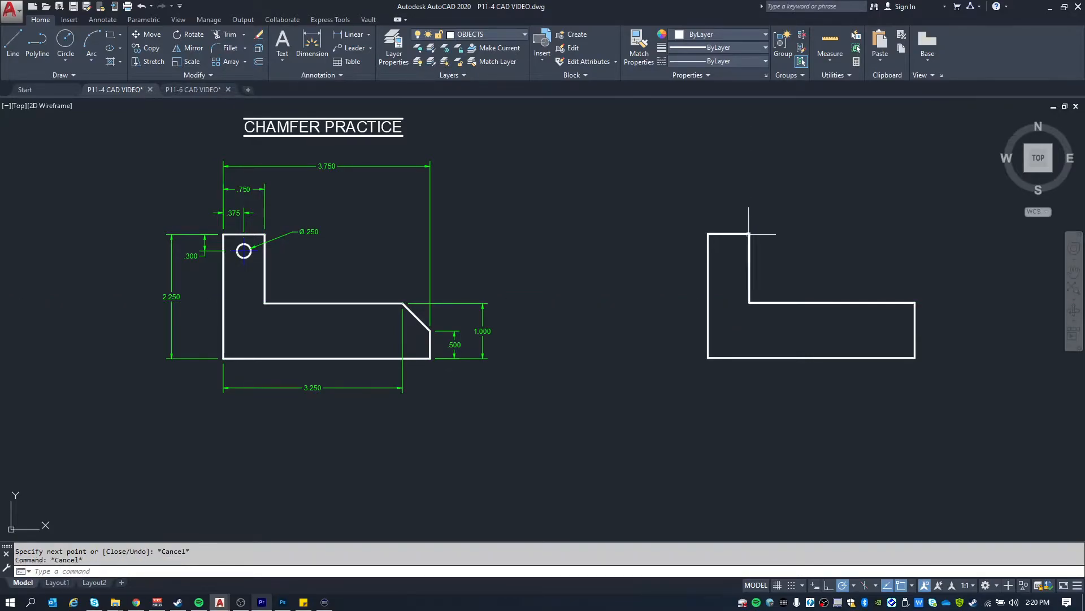
- Draw construction lines from level with the outline's top edge: .3 down, across to the left edge, and on to below the top edge's midpoint
{"action": "scroll", "coordinate": [750, 233], "scroll_direction": "up", "scroll_amount": 2}
{"action": "middle_click_drag", "start_coordinate": [752, 235], "coordinate": [895, 229]}
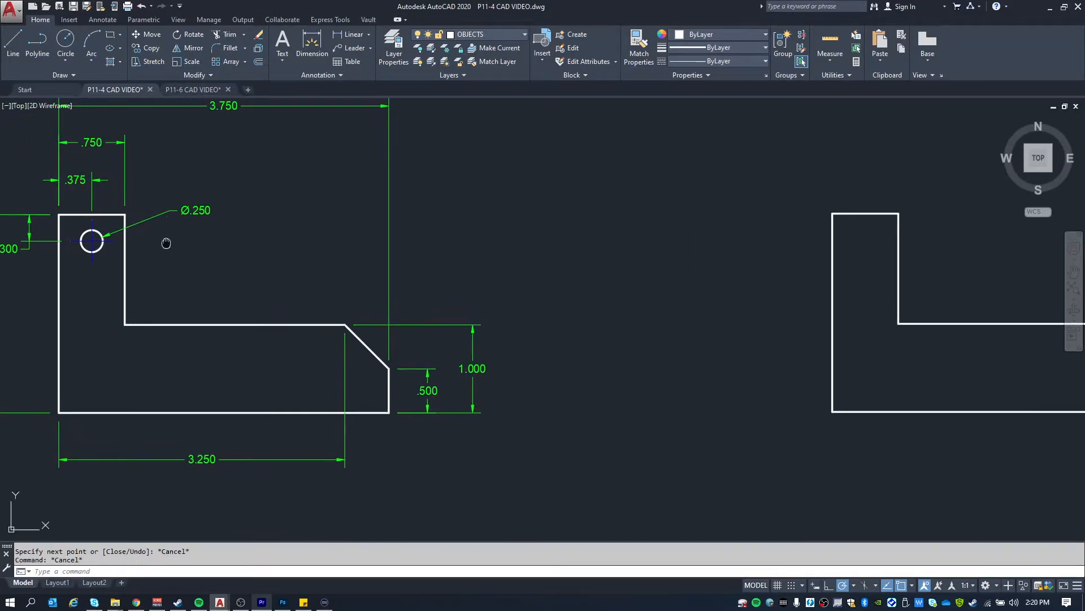
{"action": "middle_click_drag", "start_coordinate": [165, 243], "coordinate": [321, 242]}
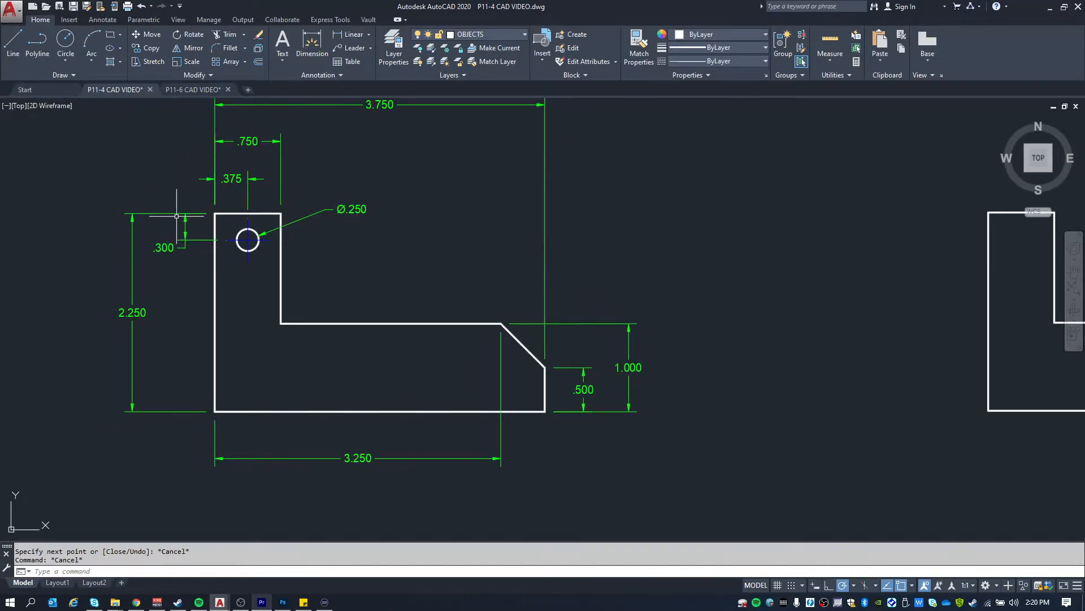
{"action": "middle_click_drag", "start_coordinate": [691, 221], "coordinate": [384, 236]}
{"action": "type", "text": "l"}
{"action": "key", "text": "Return"}
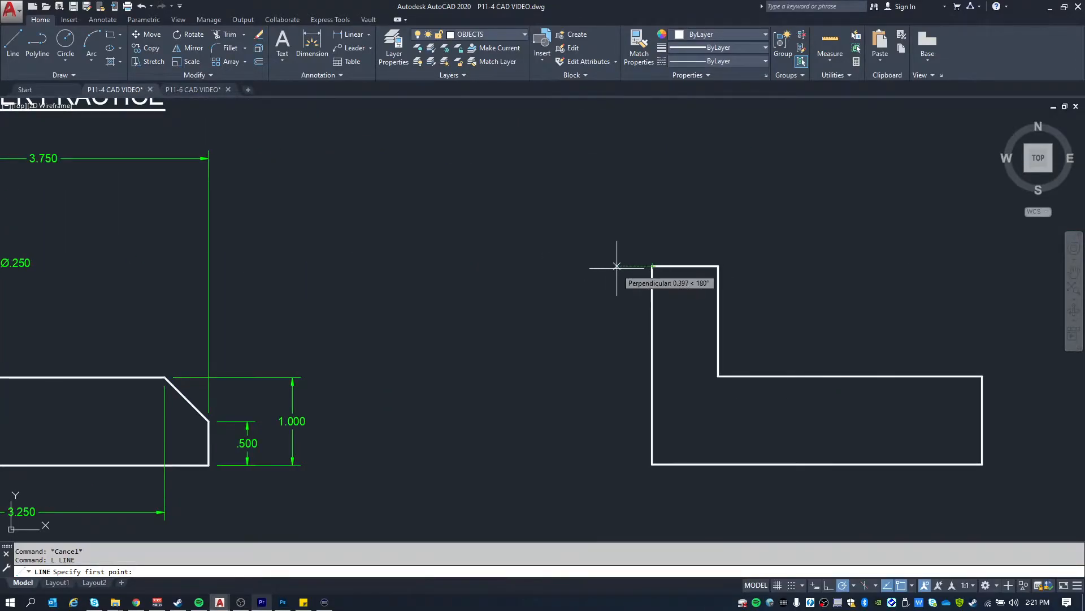
{"action": "left_click", "coordinate": [616, 266]}
{"action": "type", "text": ".3"}
{"action": "key", "text": "Return"}
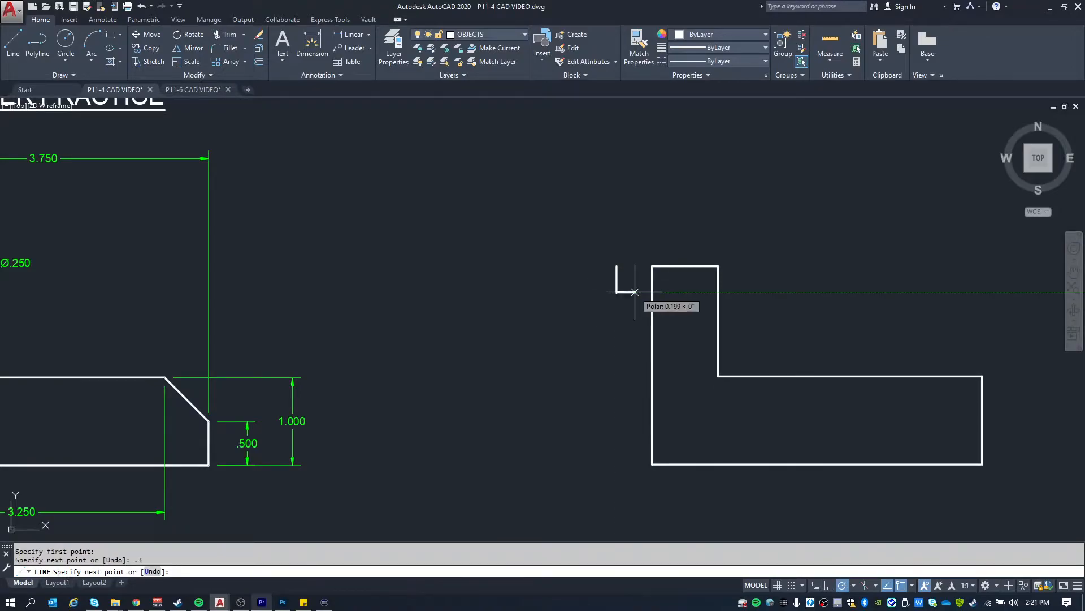
{"action": "left_click", "coordinate": [653, 293]}
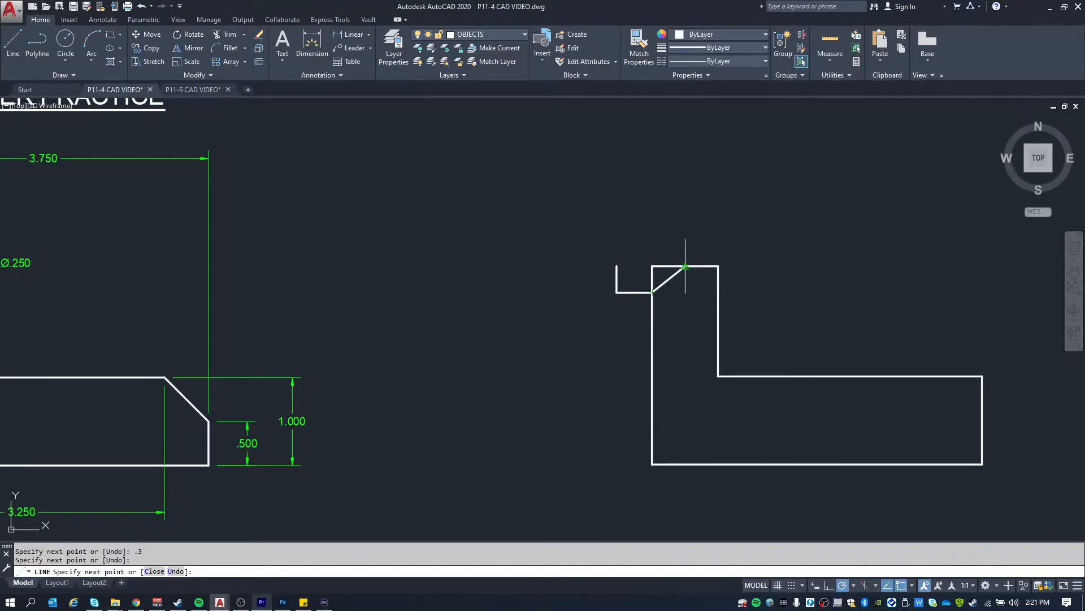
{"action": "key", "text": "Escape"}
{"action": "key", "text": "Escape"}
- Draw a .25 diameter circle centred at the end of the construction lines, below the top edge's midpoint
{"action": "type", "text": "c"}
{"action": "key", "text": "Return"}
{"action": "left_click", "coordinate": [686, 292]}
{"action": "middle_click_drag", "start_coordinate": [686, 292], "coordinate": [722, 282]}
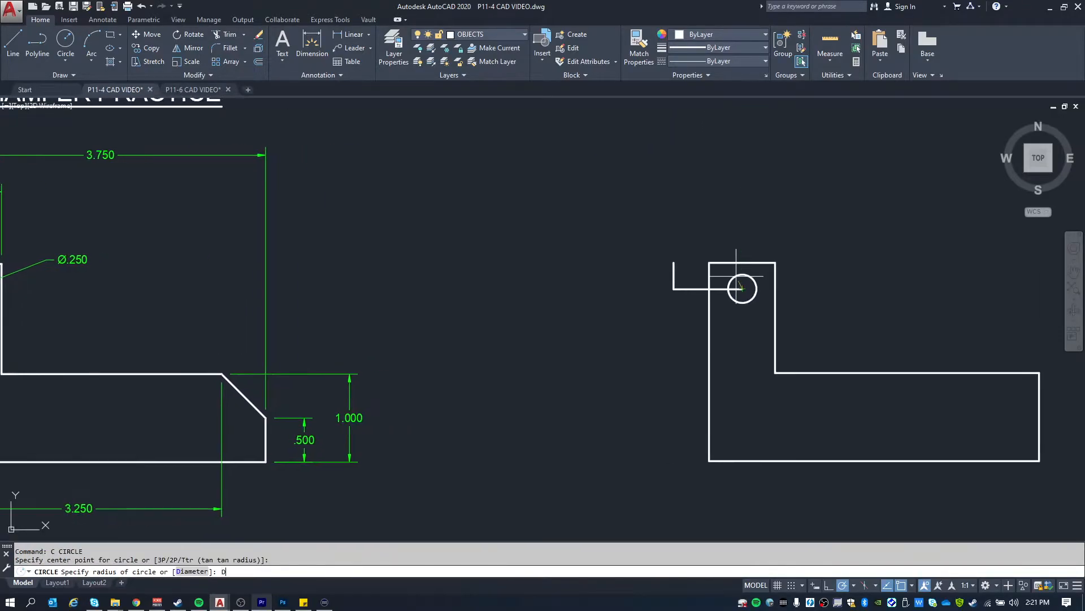
{"action": "type", "text": "D"}
{"action": "key", "text": "Return"}
{"action": "type", "text": ".25"}
{"action": "key", "text": "Return"}
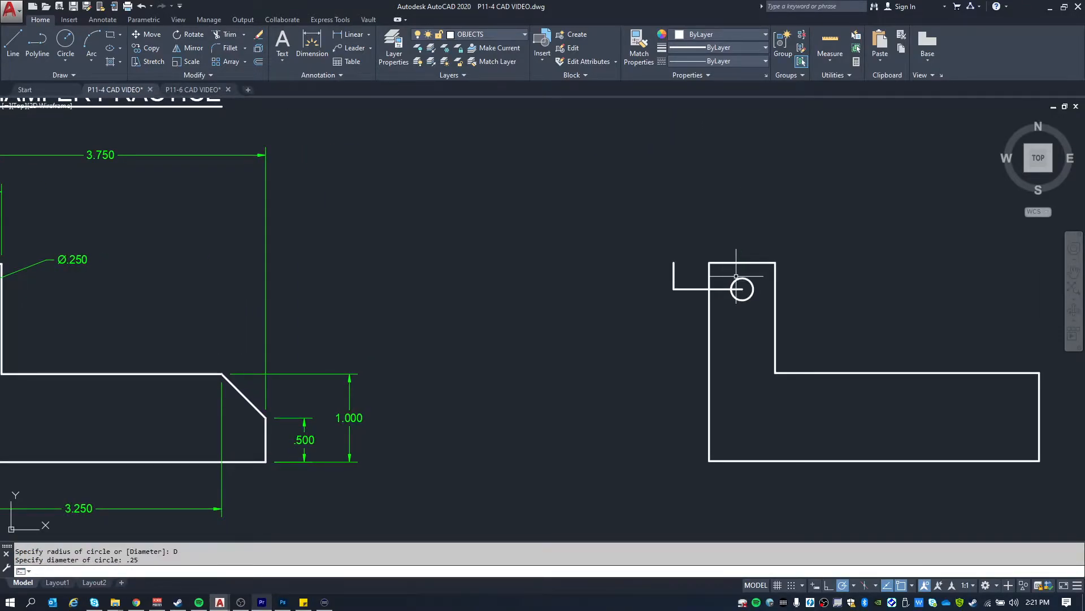
- Delete the construction lines that located the hole centre
{"action": "left_click", "coordinate": [697, 310]}
{"action": "left_click", "coordinate": [625, 252]}
{"action": "key", "text": "Delete"}
{"action": "left_click", "coordinate": [726, 289]}
{"action": "key", "text": "Delete"}
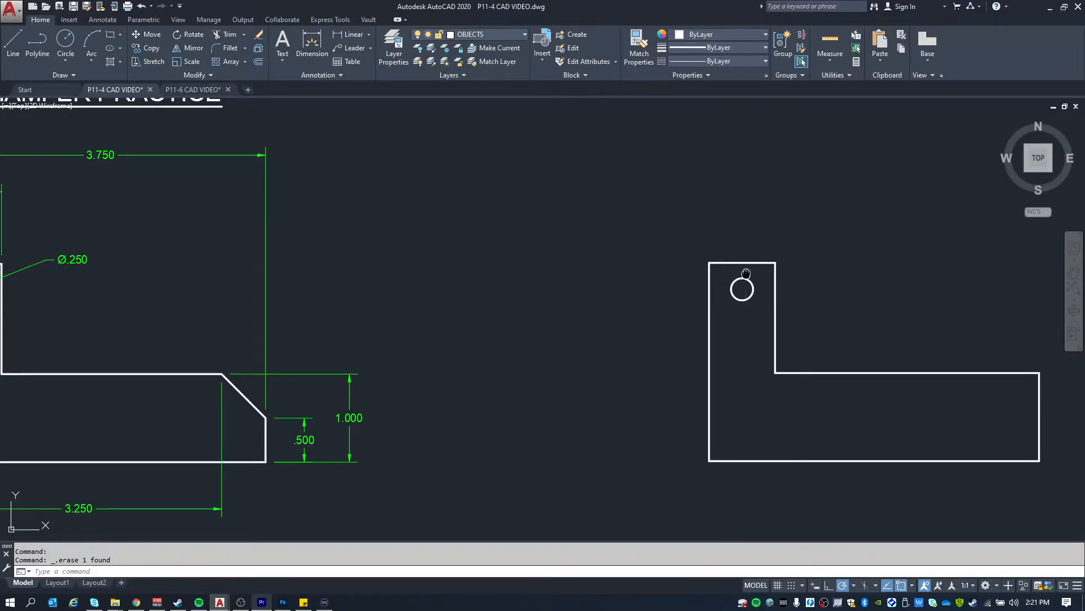
- Compare the new outline with the reference drawing and examine the height dimensions around its chamfered corner
{"action": "middle_click_drag", "start_coordinate": [727, 288], "coordinate": [535, 239]}
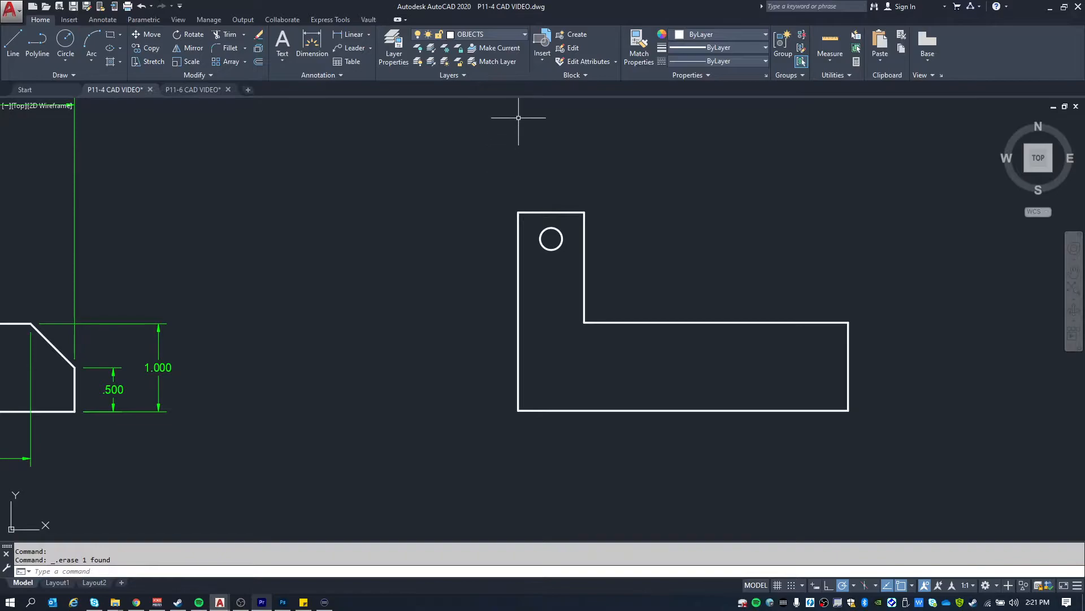
{"action": "middle_click_drag", "start_coordinate": [715, 257], "coordinate": [583, 257]}
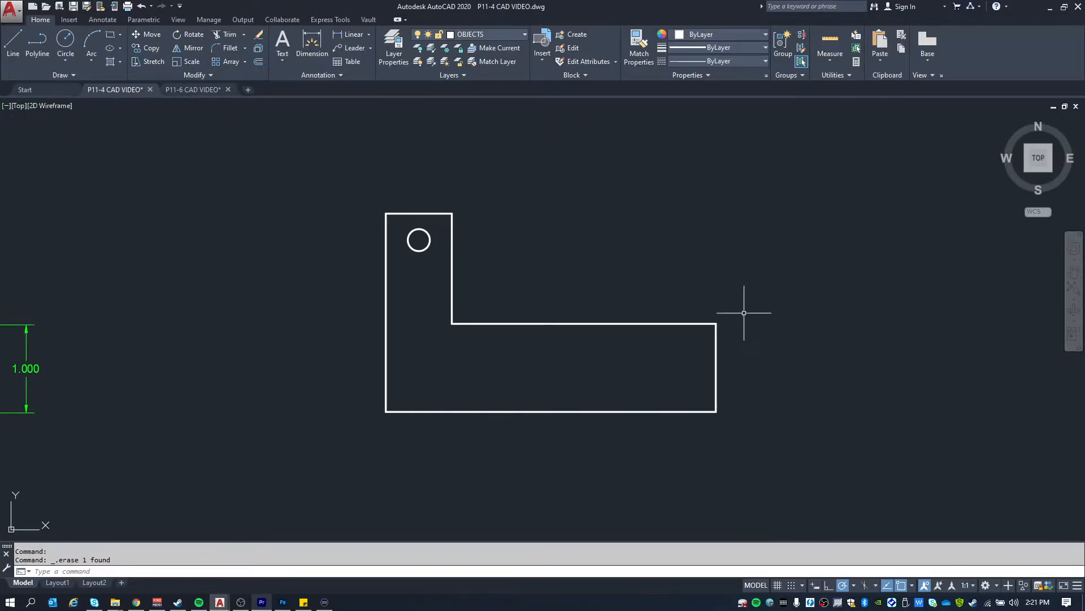
{"action": "middle_click_drag", "start_coordinate": [291, 327], "coordinate": [492, 332]}
{"action": "mouse_move", "coordinate": [160, 356]}
{"action": "middle_mouse_down"}
{"action": "mouse_move", "coordinate": [450, 392]}
{"action": "mouse_move", "coordinate": [471, 376]}
{"action": "middle_mouse_up"}
{"action": "scroll", "coordinate": [471, 374], "scroll_direction": "down", "scroll_amount": 2}
{"action": "scroll", "coordinate": [471, 373], "scroll_direction": "up", "scroll_amount": 2}
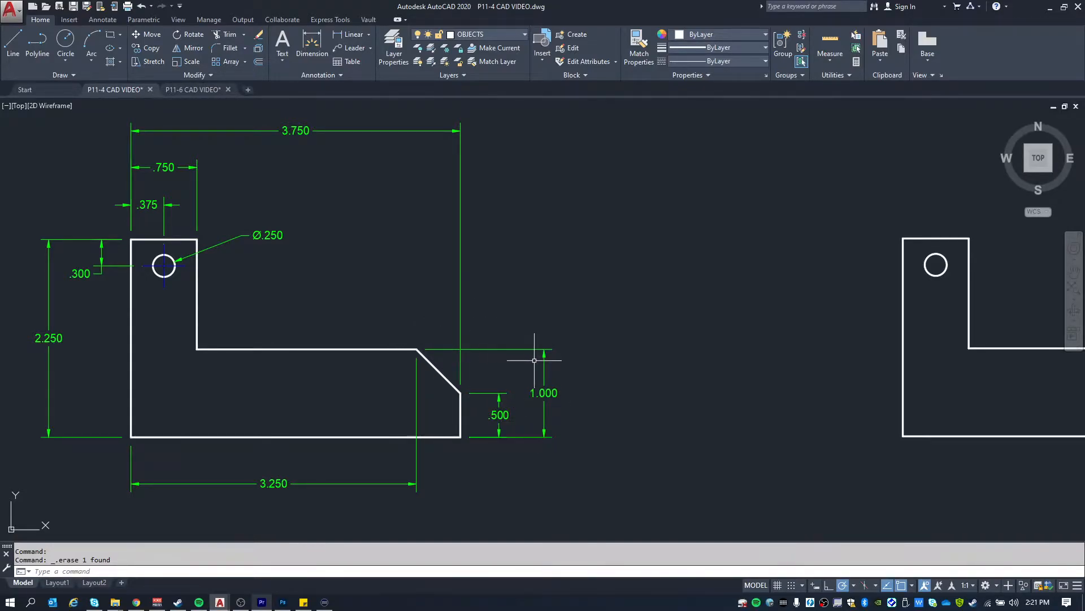
{"action": "left_click", "coordinate": [544, 376]}
{"action": "key", "text": "Escape"}
{"action": "key", "text": "Escape"}
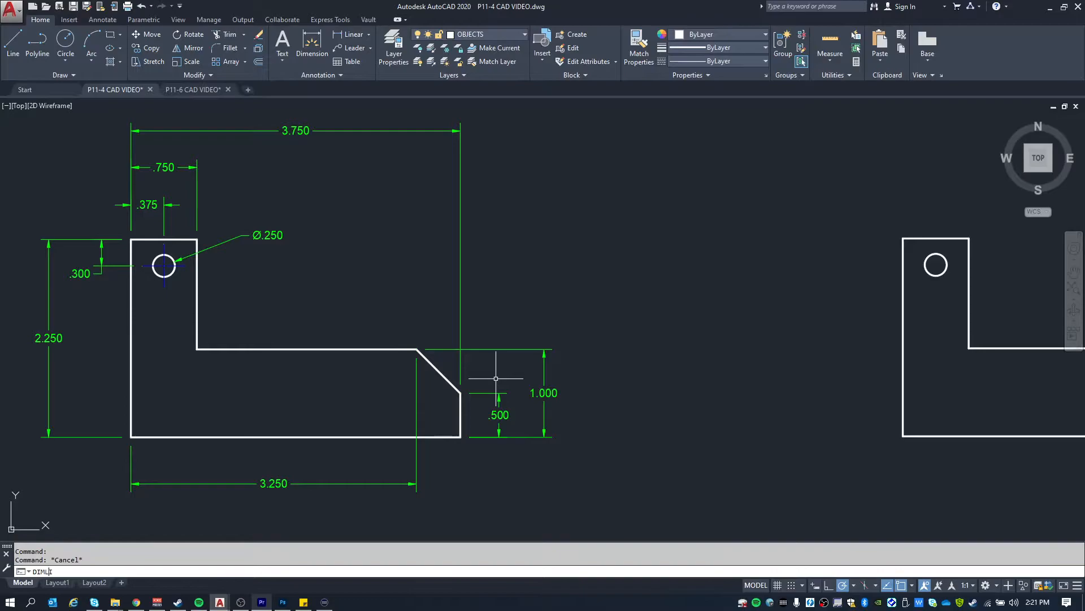
- Add a vertical linear dimension between the reference chamfer's two endpoints, placed to the right of the 1.000 dimension
{"action": "type", "text": "DIMLIN"}
{"action": "key", "text": "Return"}
{"action": "left_click", "coordinate": [417, 349]}
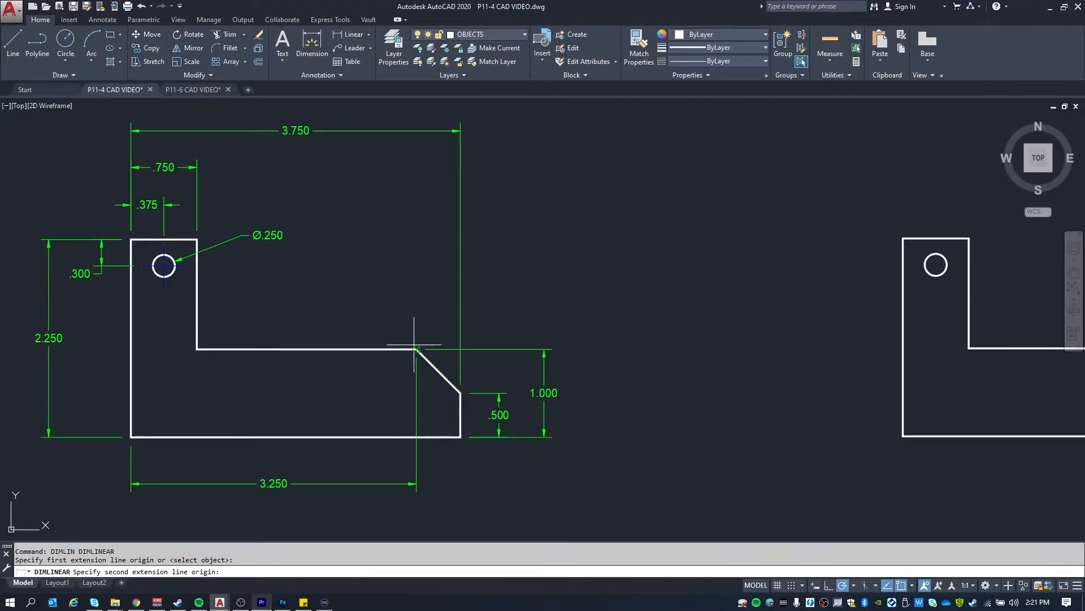
{"action": "left_click", "coordinate": [461, 392]}
{"action": "left_click", "coordinate": [595, 371]}
{"action": "key", "text": "Escape"}
{"action": "key", "text": "Escape"}
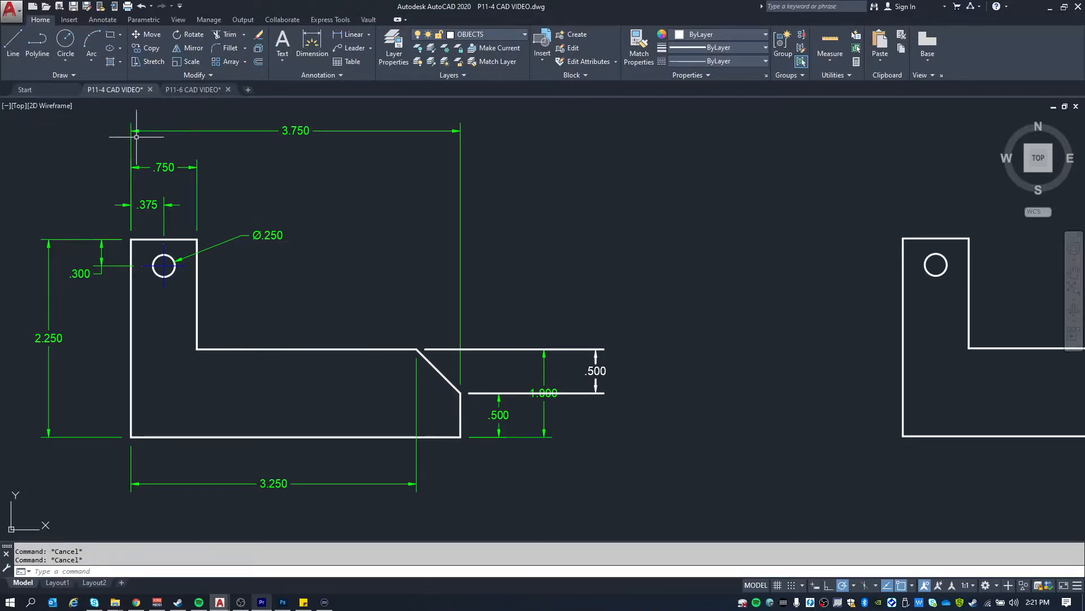
- Add a horizontal linear dimension between the reference chamfer's two endpoints, placed above the corner
{"action": "left_click", "coordinate": [407, 131]}
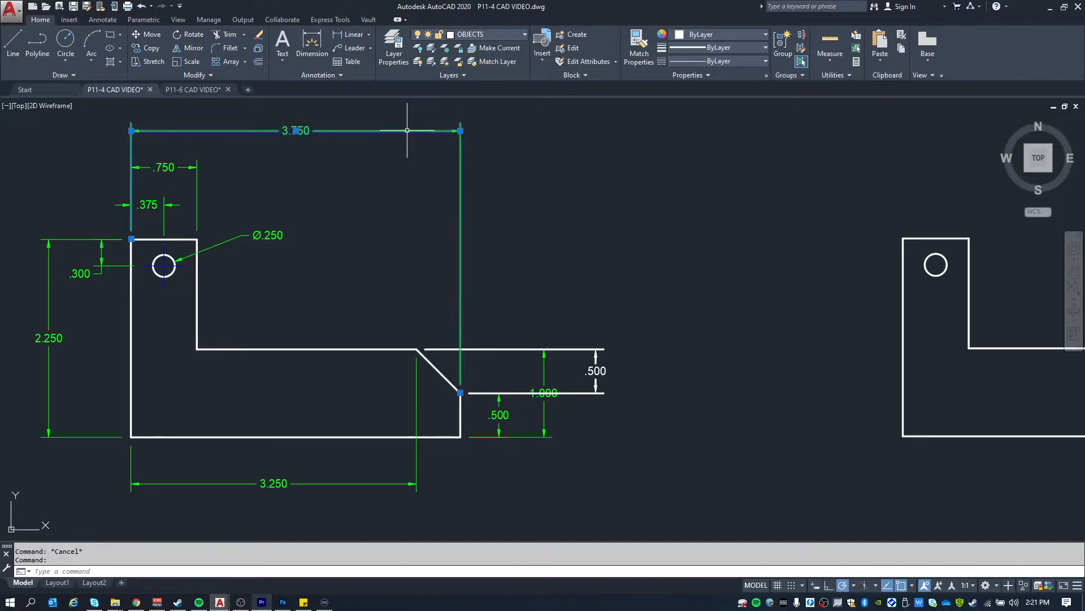
{"action": "key", "text": "Escape"}
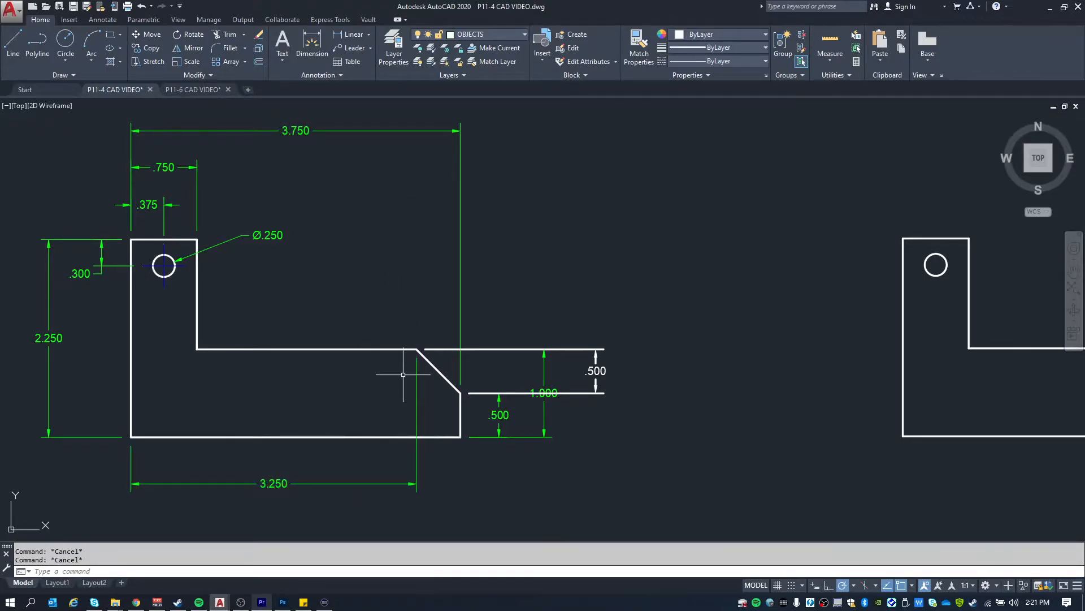
{"action": "type", "text": "LIN"}
{"action": "key", "text": "Return"}
{"action": "left_click", "coordinate": [417, 348]}
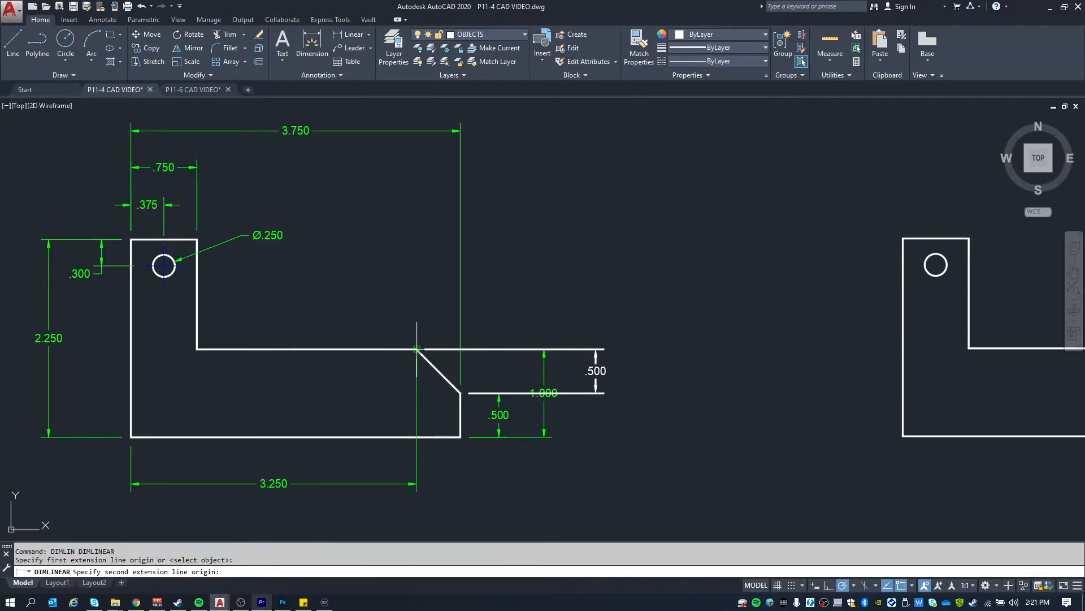
{"action": "left_click", "coordinate": [463, 392]}
{"action": "left_click", "coordinate": [475, 280]}
{"action": "key", "text": "Escape"}
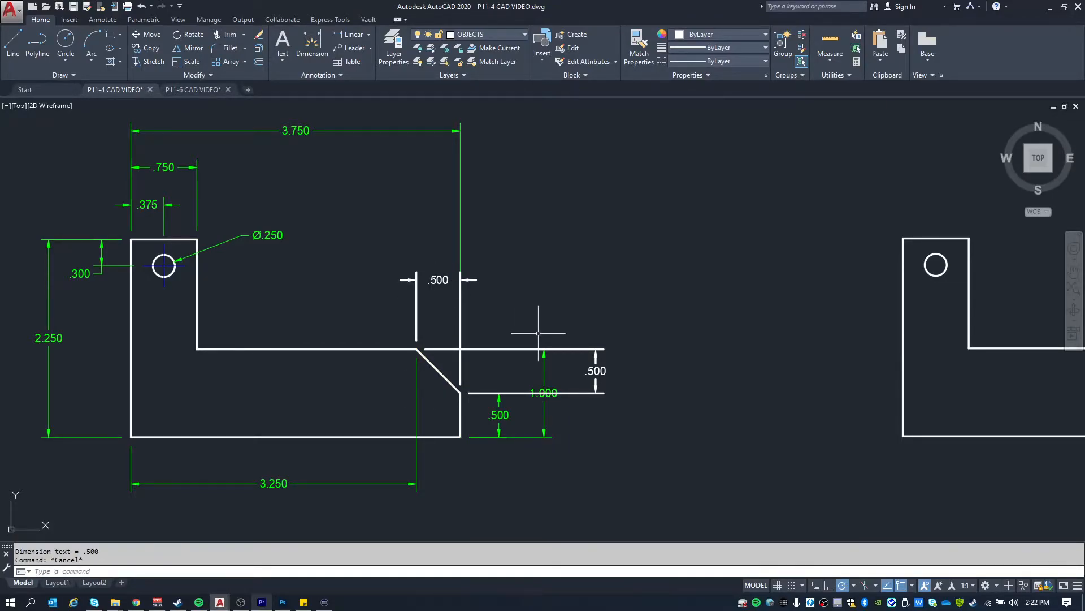
{"action": "middle_click_drag", "start_coordinate": [774, 285], "coordinate": [431, 274]}
{"action": "middle_click_drag", "start_coordinate": [678, 275], "coordinate": [503, 272]}
{"action": "key", "text": "Escape"}
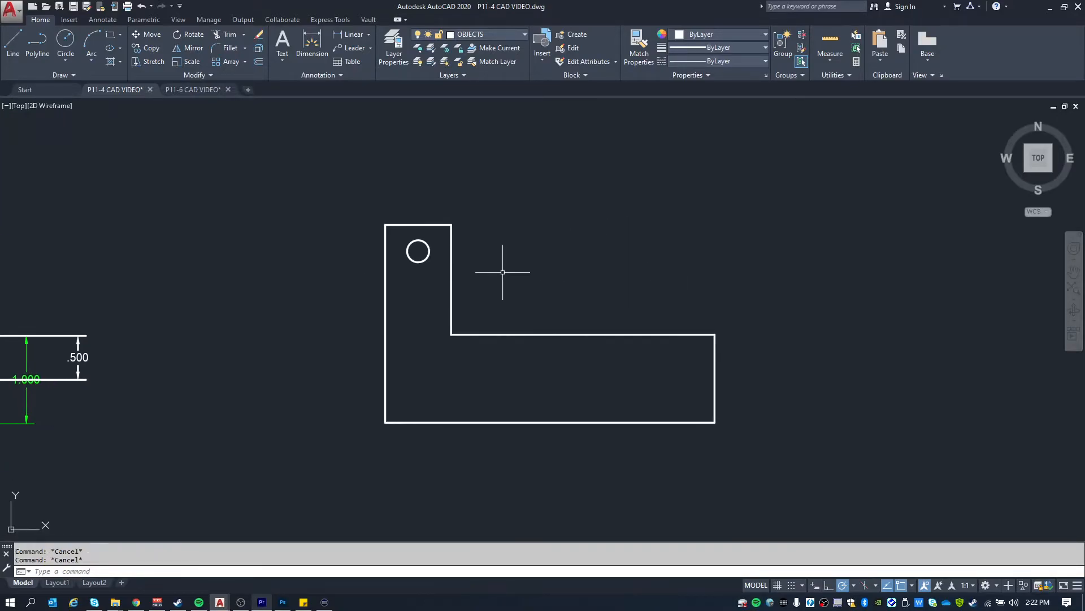
{"action": "type", "text": "CH"}
{"action": "key", "text": "Return"}
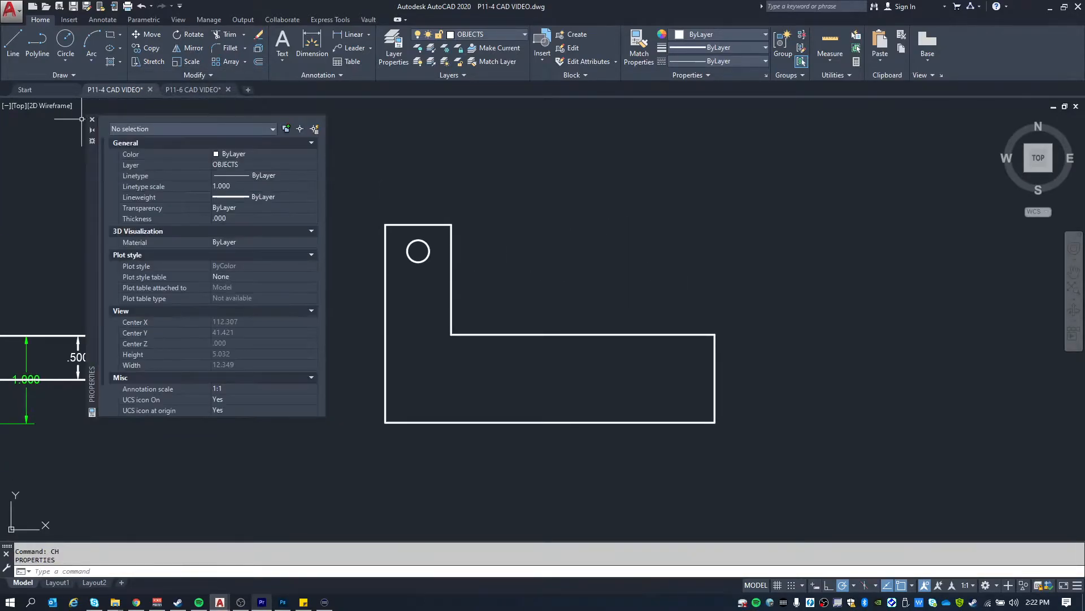
{"action": "left_click", "coordinate": [92, 119]}
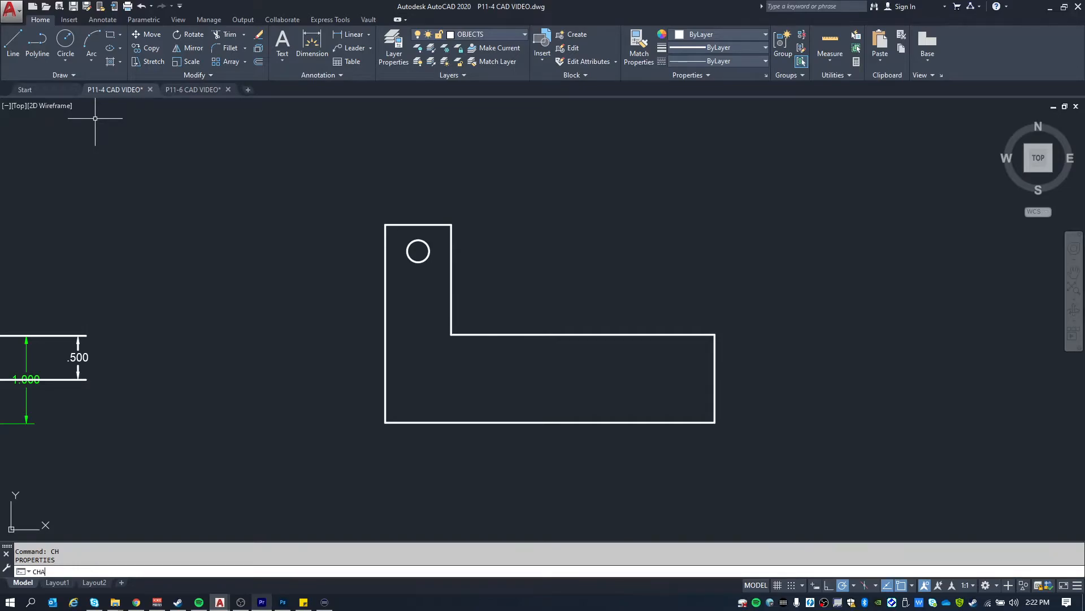
- Chamfer the new part's upper outer corner on the lower arm with both distances at .5, and undo that chamfer
{"action": "type", "text": "CHA"}
{"action": "key", "text": "Return"}
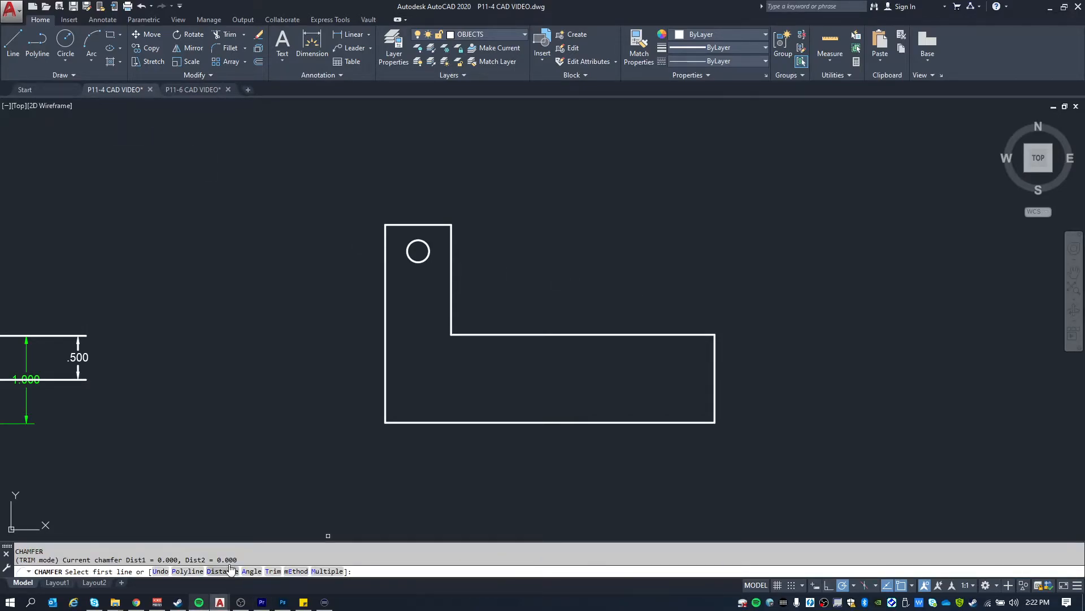
{"action": "type", "text": "D"}
{"action": "key", "text": "Return"}
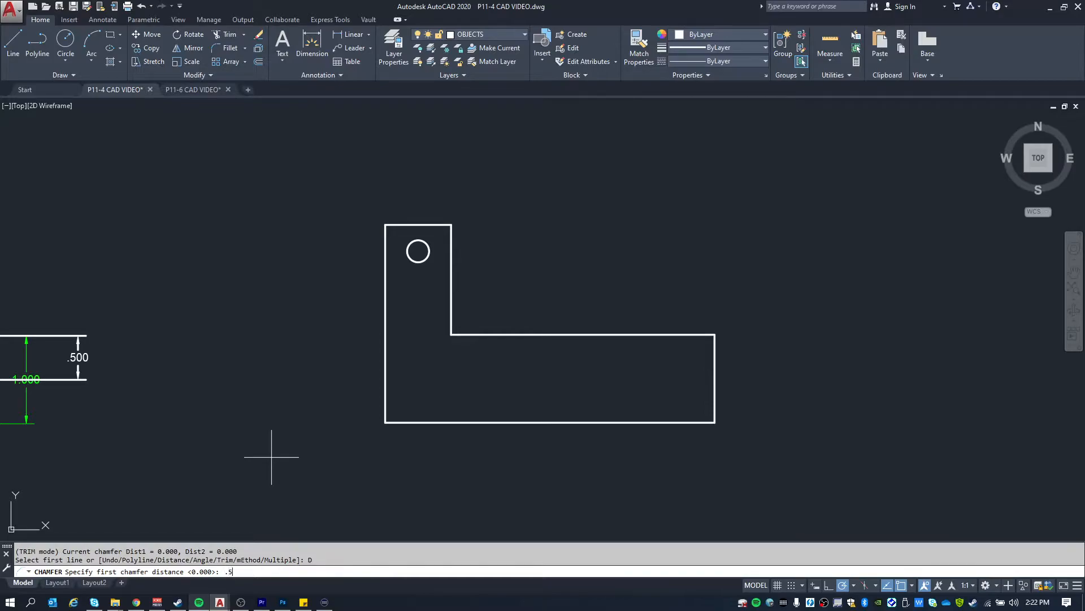
{"action": "type", "text": ".5"}
{"action": "key", "text": "Return"}
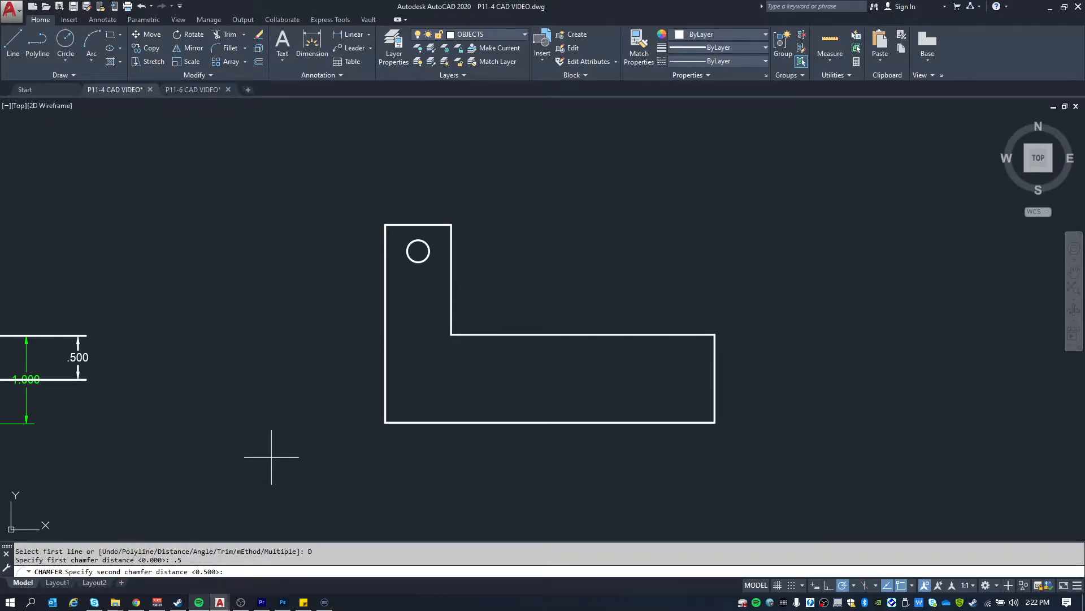
{"action": "key", "text": "Return"}
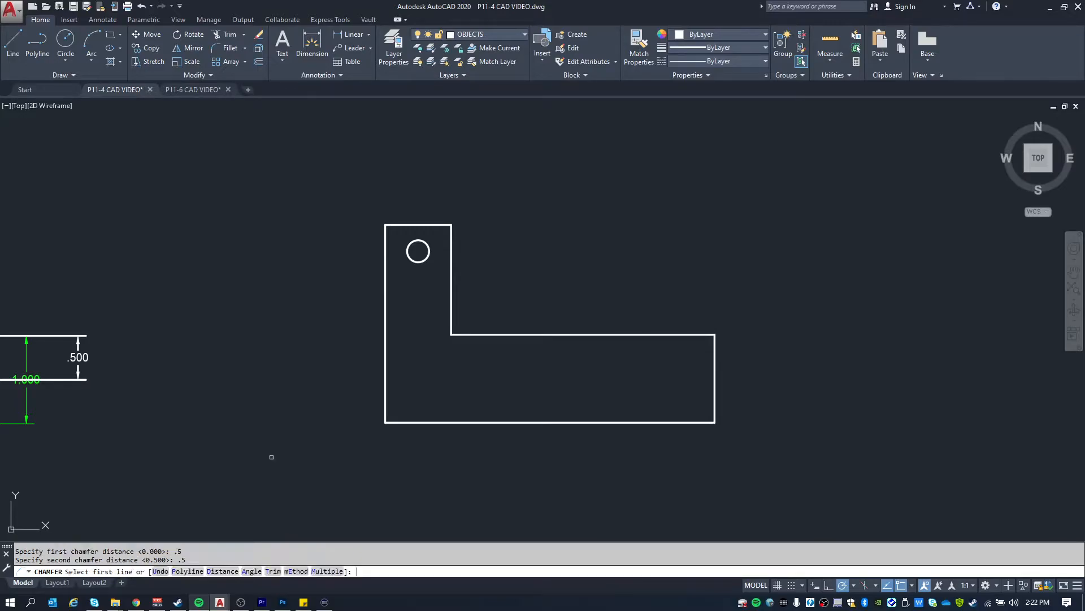
{"action": "left_click", "coordinate": [709, 335]}
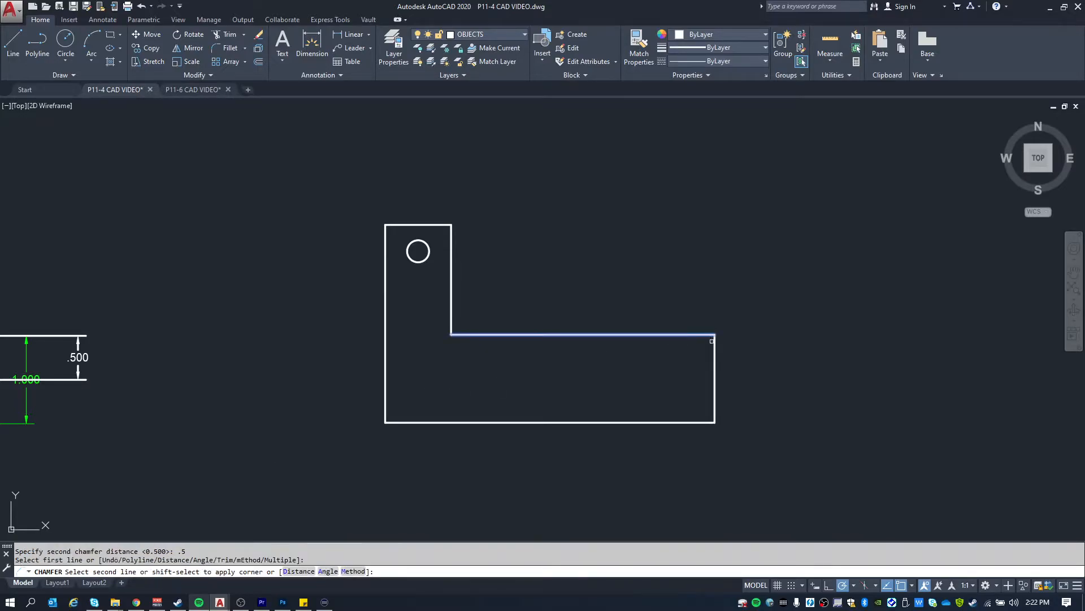
{"action": "left_click", "coordinate": [714, 344]}
{"action": "key", "text": "Escape"}
{"action": "key", "text": "Escape"}
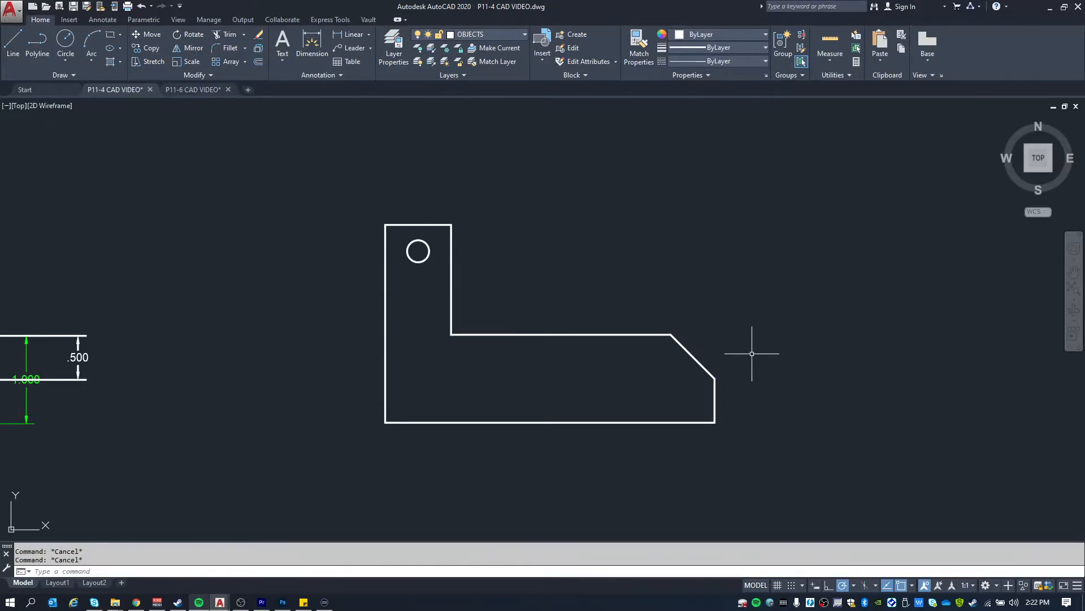
{"action": "key", "text": "ctrl+z"}
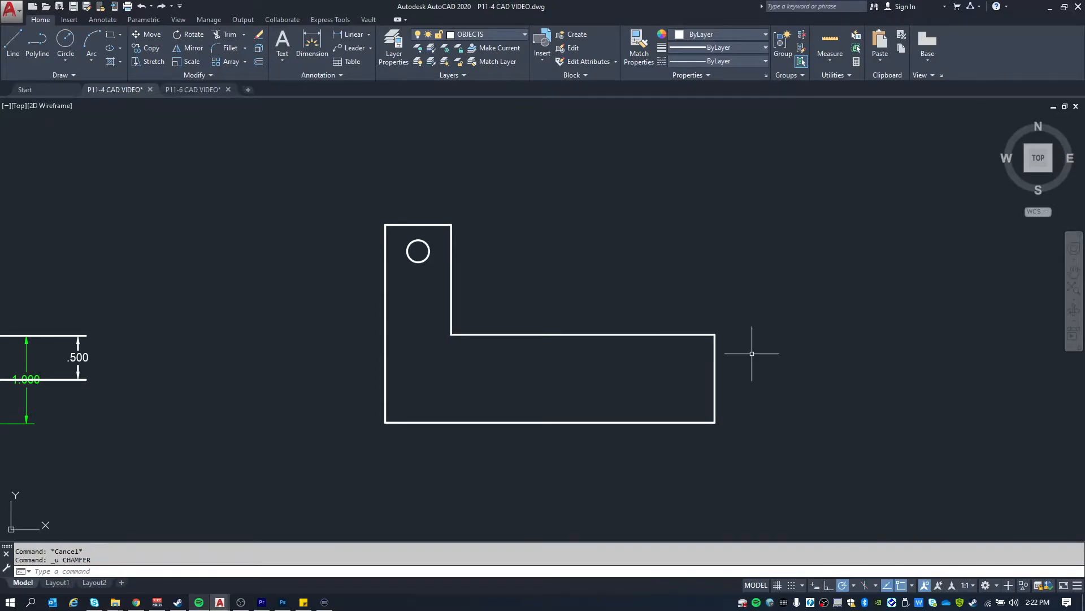
- Delete the horizontal and vertical white .500 dimensions around the reference part's chamfer
{"action": "middle_click_drag", "start_coordinate": [216, 305], "coordinate": [715, 300]}
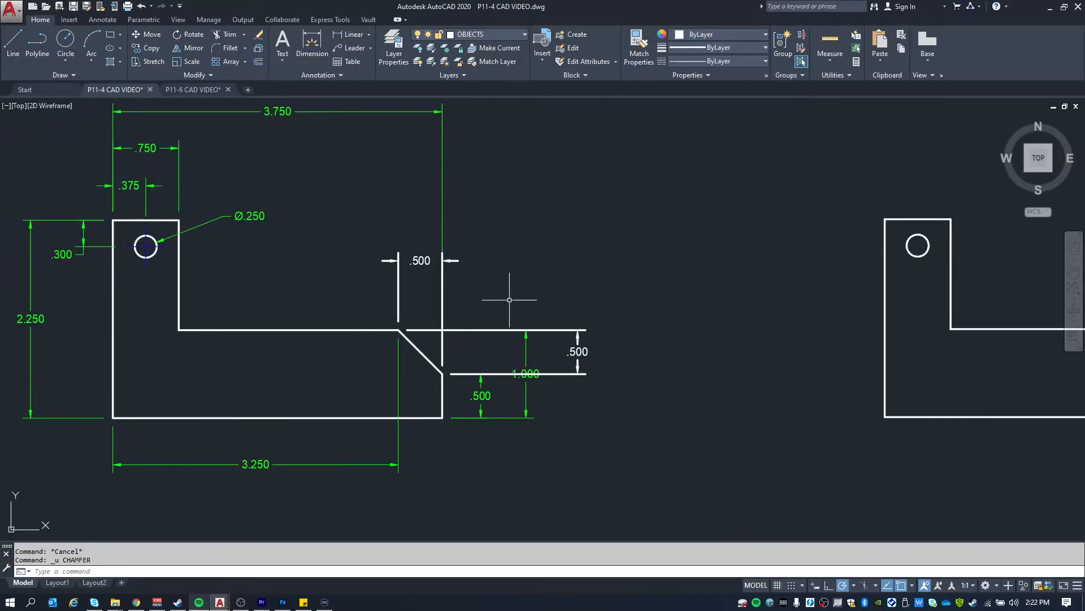
{"action": "left_click", "coordinate": [408, 282]}
{"action": "left_click", "coordinate": [376, 242]}
{"action": "key", "text": "Delete"}
{"action": "left_click", "coordinate": [635, 329]}
{"action": "left_click", "coordinate": [572, 308]}
{"action": "key", "text": "Delete"}
- Delete the 3.250 dimension below the reference part
{"action": "left_click", "coordinate": [496, 389]}
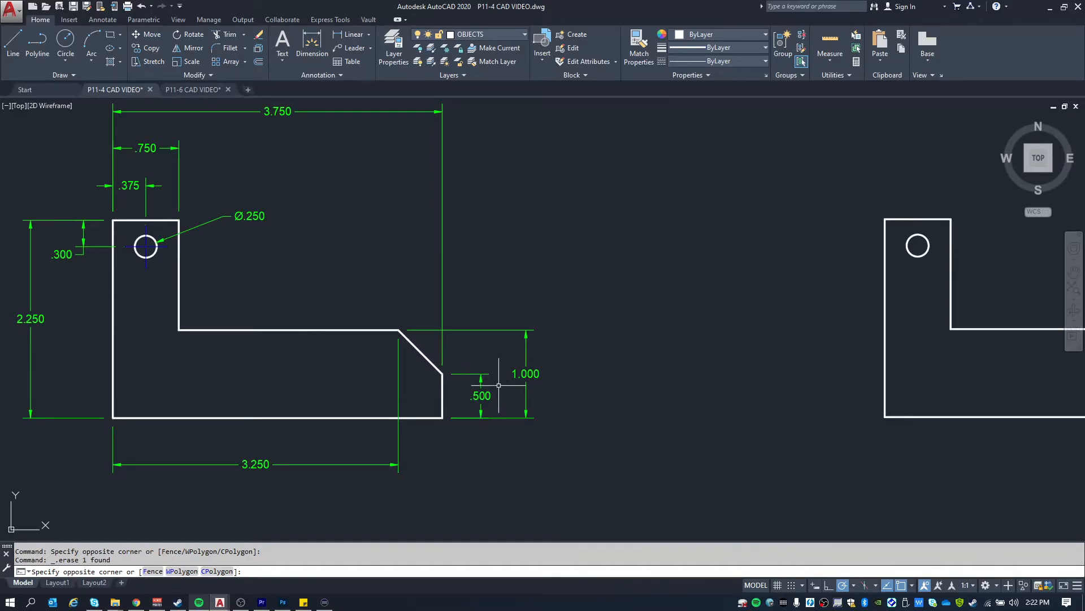
{"action": "key", "text": "Escape"}
{"action": "left_click", "coordinate": [399, 380]}
{"action": "key", "text": "Delete"}
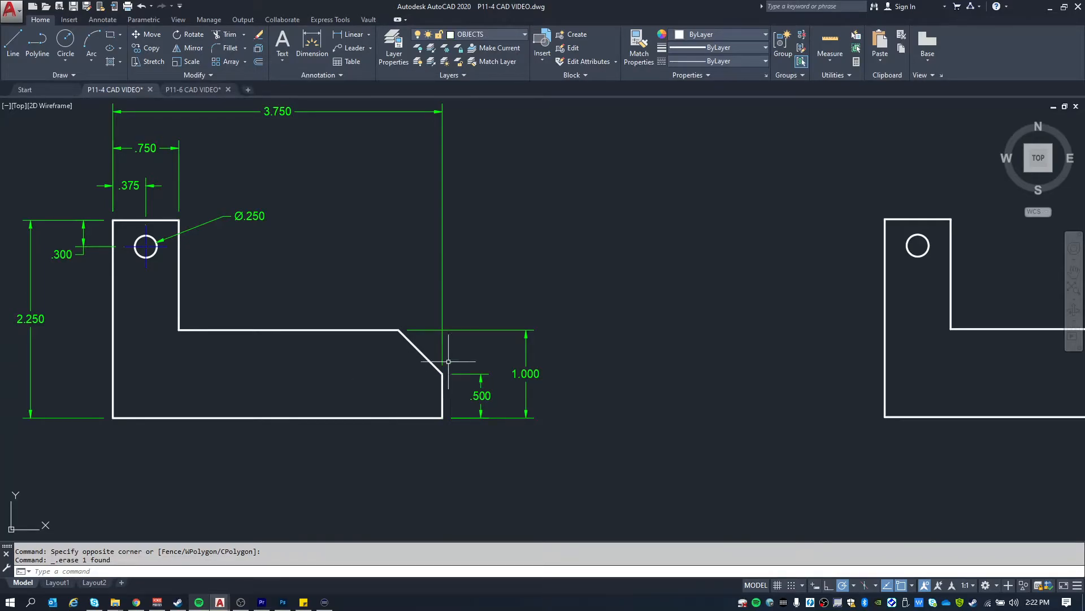
- Add an angular dimension between the reference chamfer and the lower arm's upper edge, with its text placed outside the 1.000 dimension
{"action": "type", "text": "ANG"}
{"action": "key", "text": "Return"}
{"action": "left_click", "coordinate": [421, 351]}
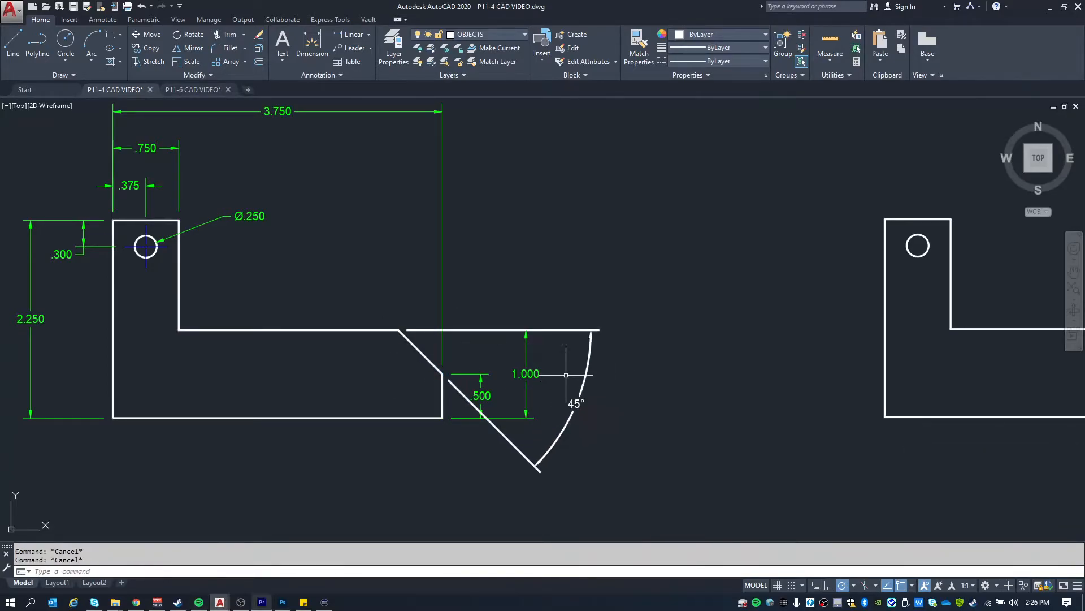
{"action": "left_click", "coordinate": [576, 403]}
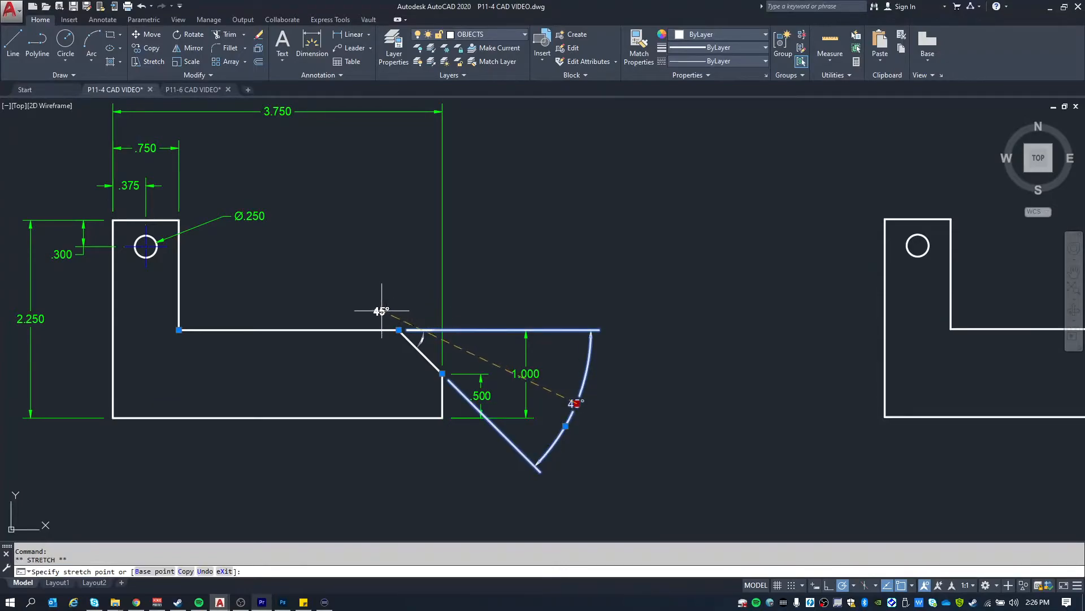
{"action": "left_click", "coordinate": [595, 424]}
{"action": "key", "text": "Escape"}
{"action": "key", "text": "Escape"}
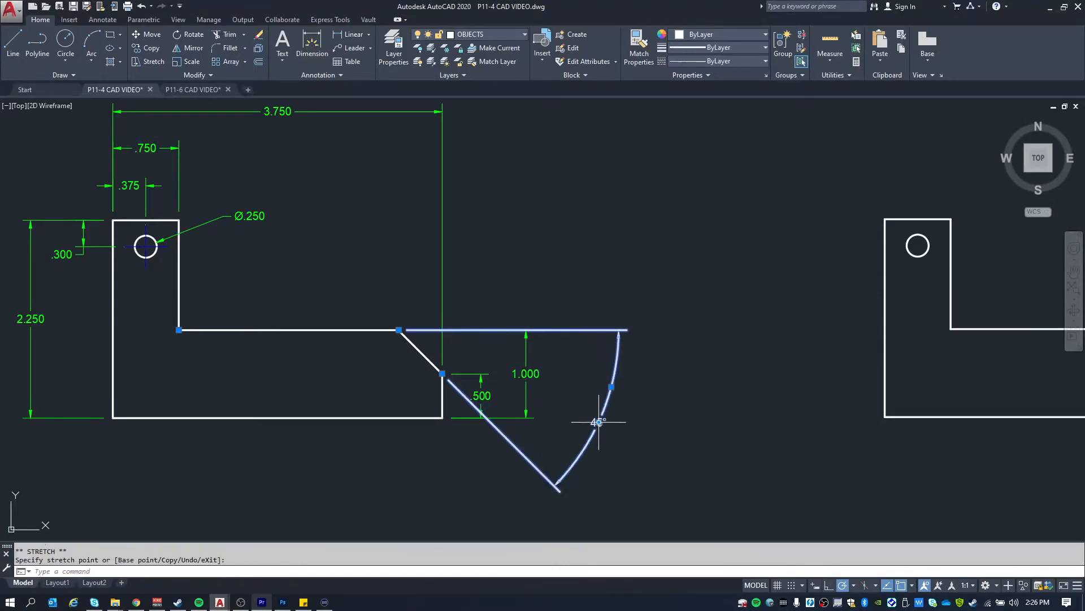
- Chamfer the new part's upper outer corner on the lower arm by the Angle method, with length .5 and angle 45
{"action": "middle_click_drag", "start_coordinate": [654, 297], "coordinate": [265, 290]}
{"action": "middle_click_drag", "start_coordinate": [771, 331], "coordinate": [675, 322]}
{"action": "type", "text": "CH"}
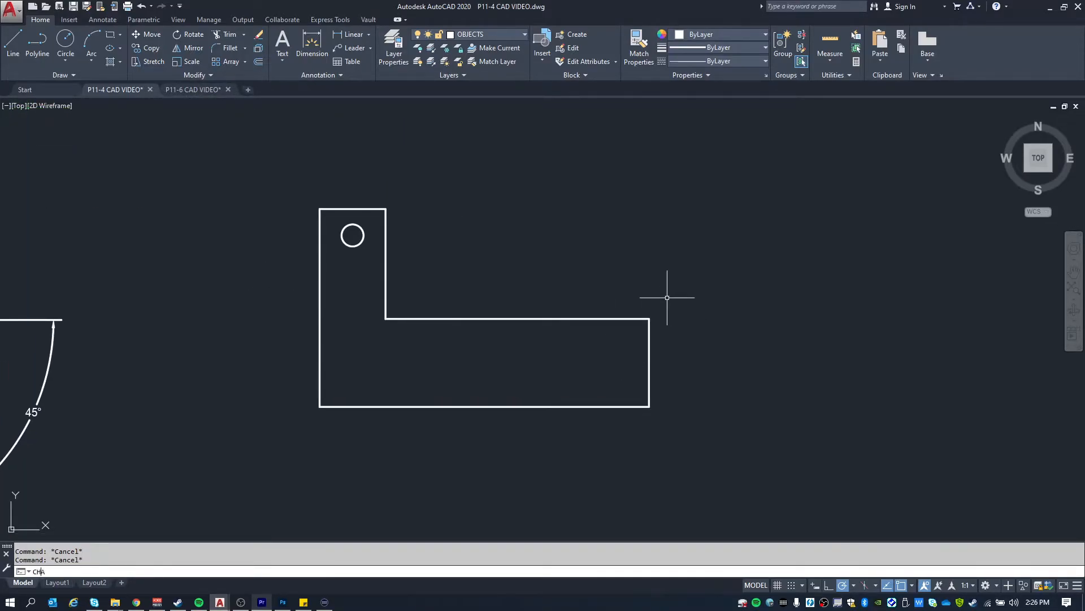
{"action": "type", "text": "A"}
{"action": "key", "text": "Return"}
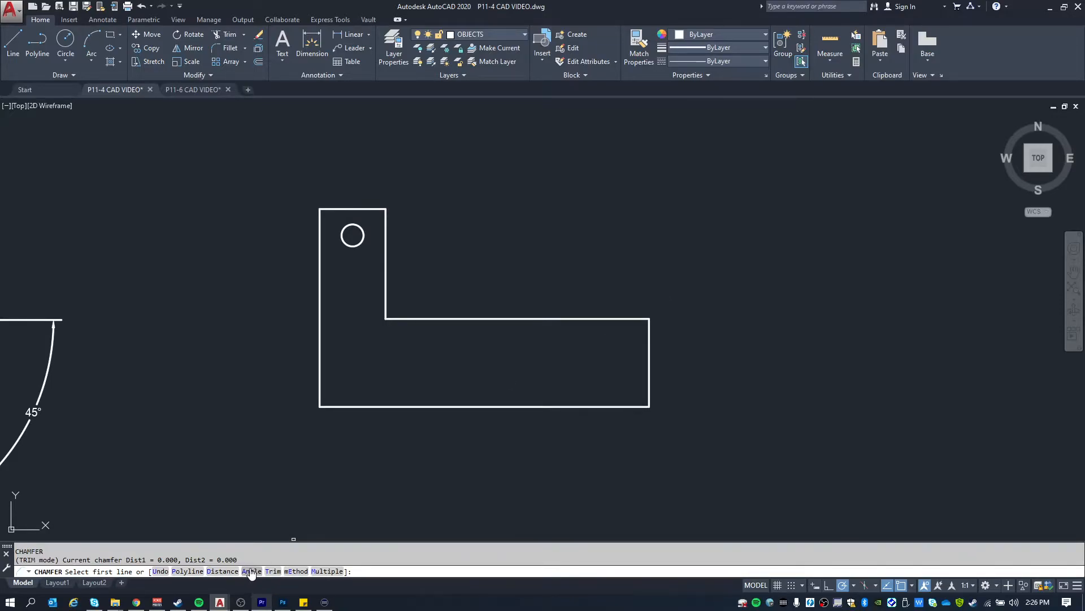
{"action": "type", "text": "A"}
{"action": "key", "text": "Return"}
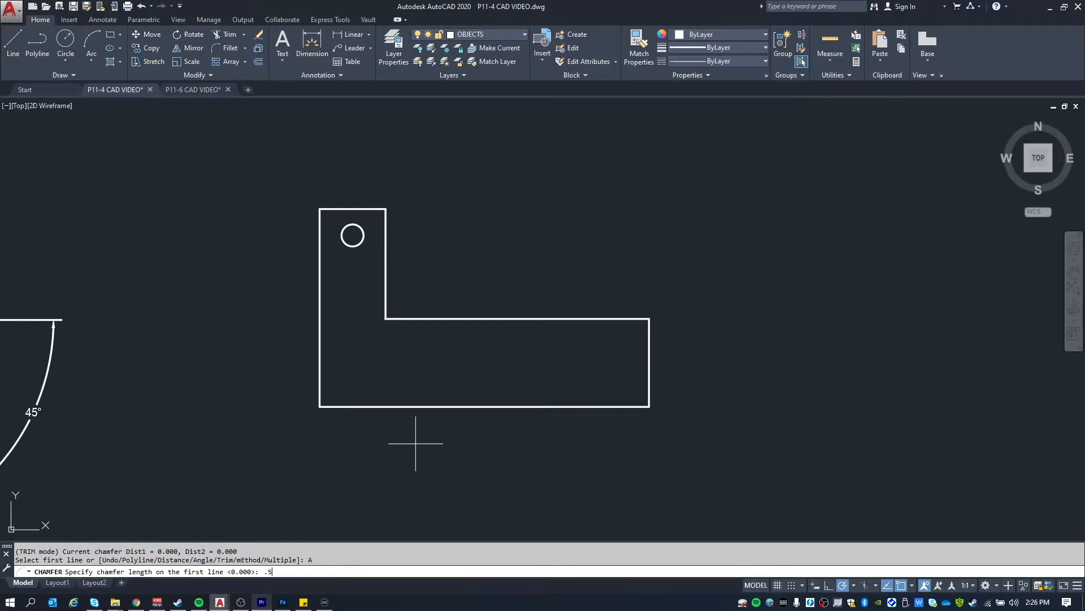
{"action": "type", "text": ".5"}
{"action": "key", "text": "Return"}
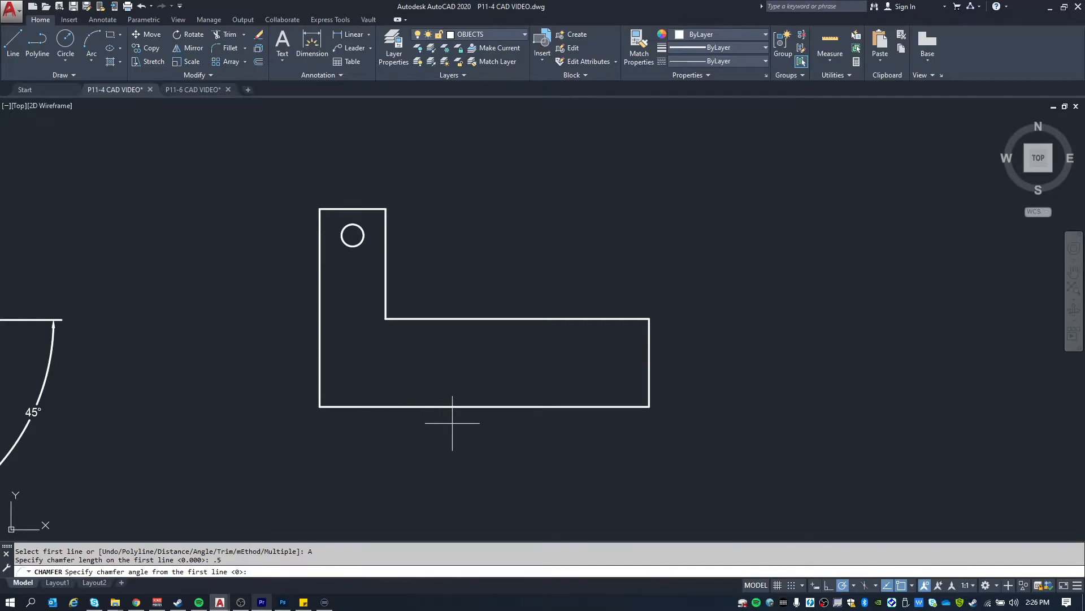
{"action": "key", "text": "Return"}
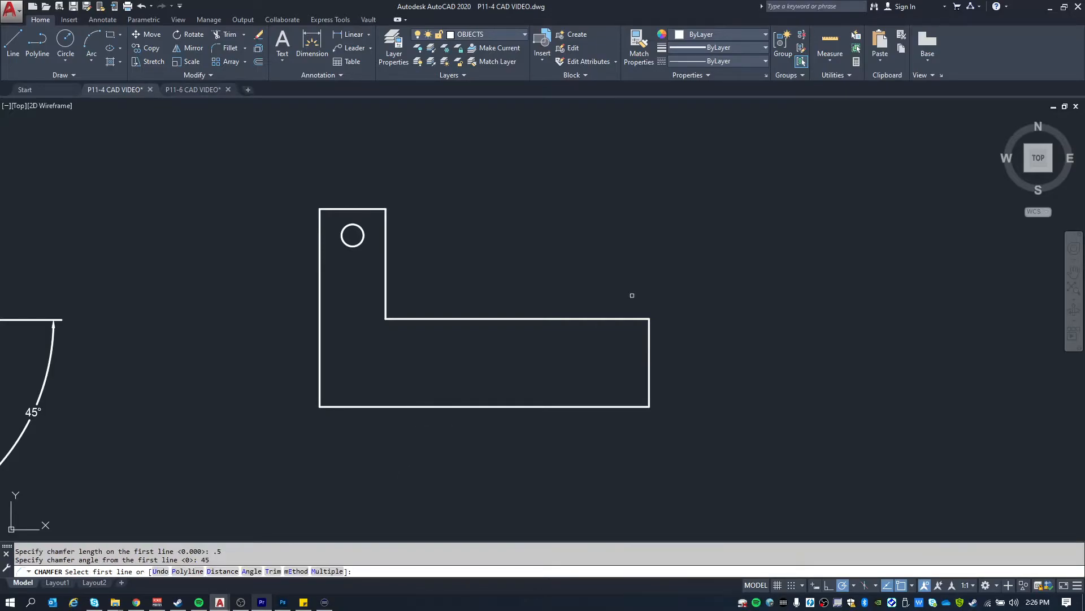
{"action": "left_click", "coordinate": [633, 318]}
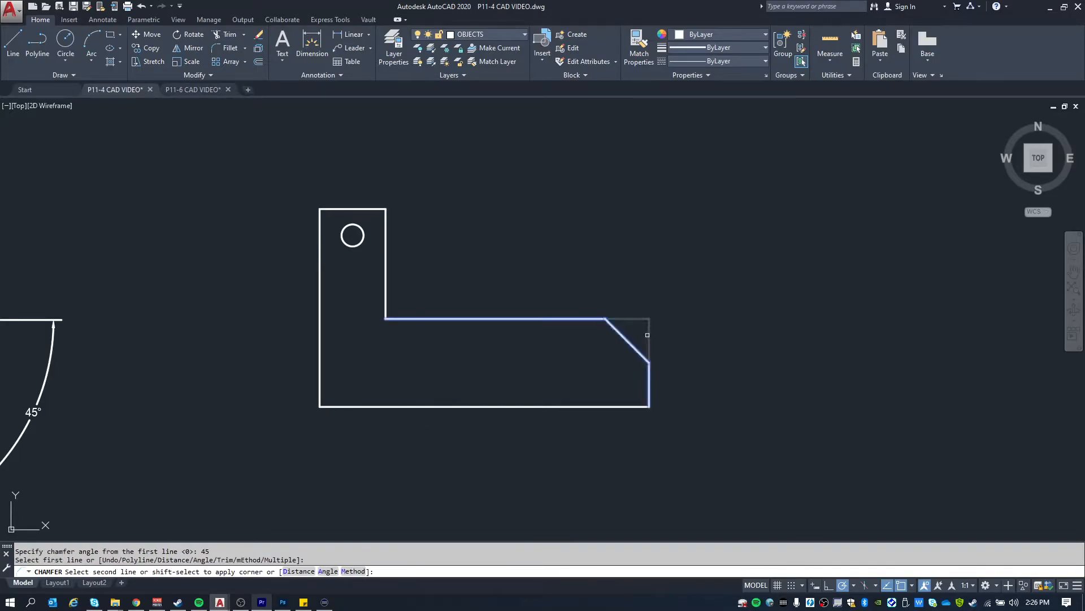
{"action": "left_click", "coordinate": [651, 357]}
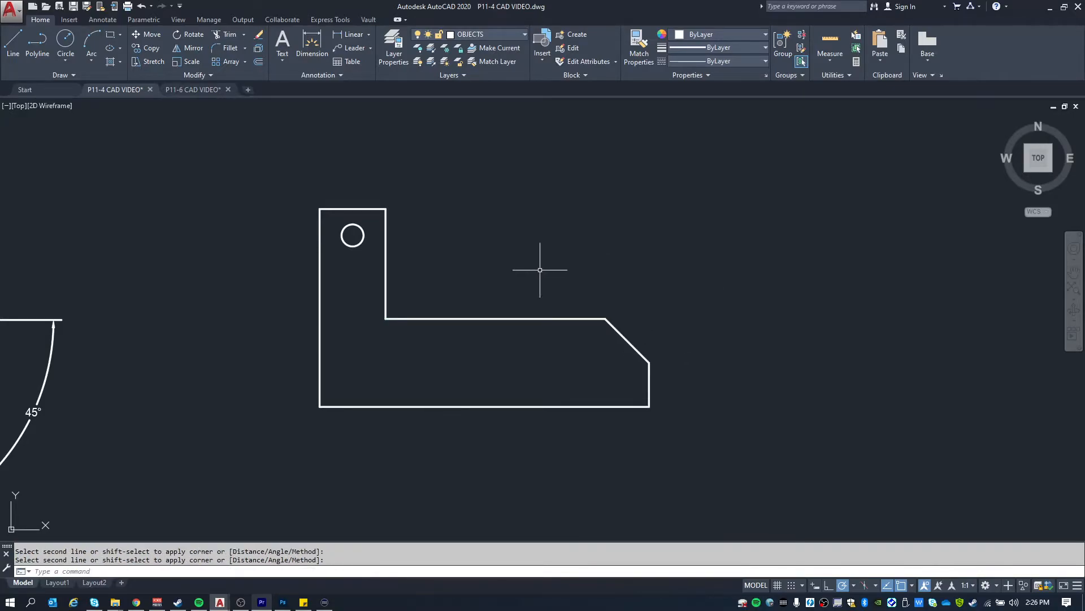
- Switch to the P11-6 CAD VIDEO drawing containing the tangent line and trim practice part
{"action": "scroll", "coordinate": [503, 263], "scroll_direction": "down", "scroll_amount": 2}
{"action": "middle_click_drag", "start_coordinate": [477, 316], "coordinate": [625, 319]}
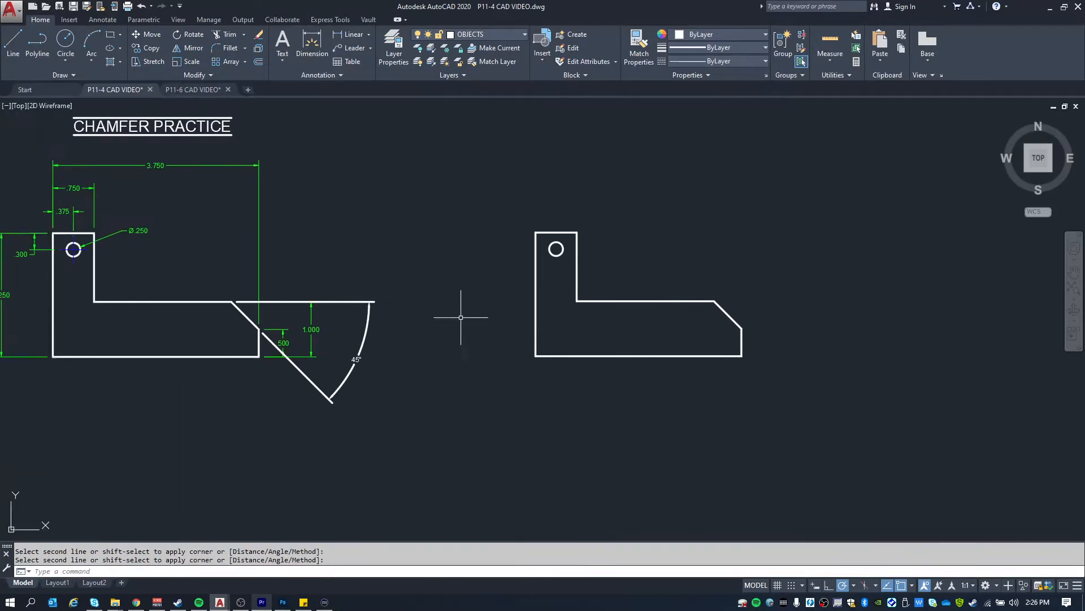
{"action": "middle_click_drag", "start_coordinate": [395, 244], "coordinate": [435, 261]}
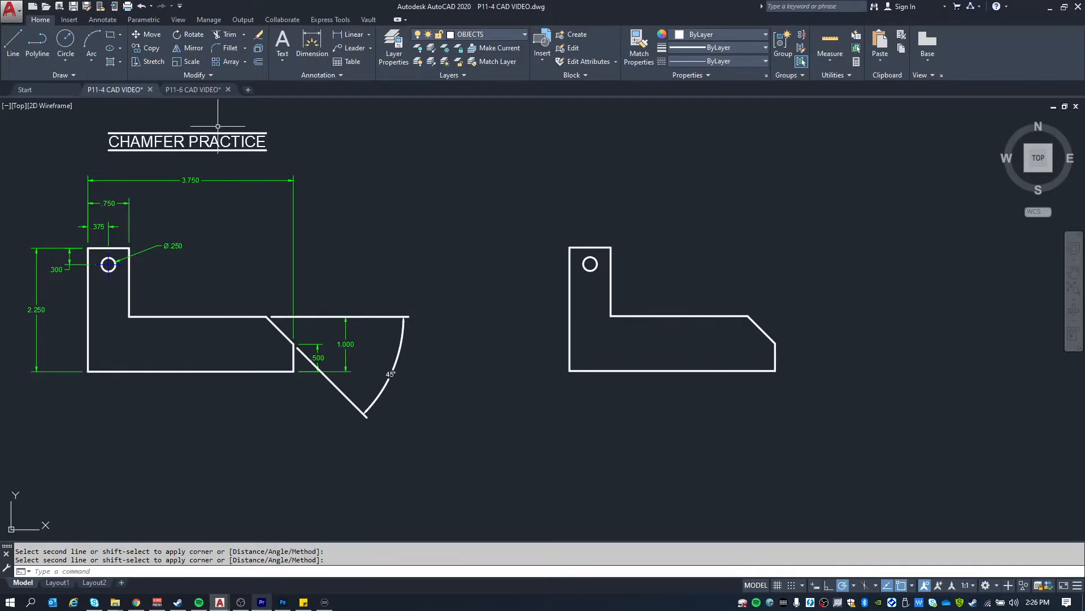
{"action": "left_click", "coordinate": [202, 91]}
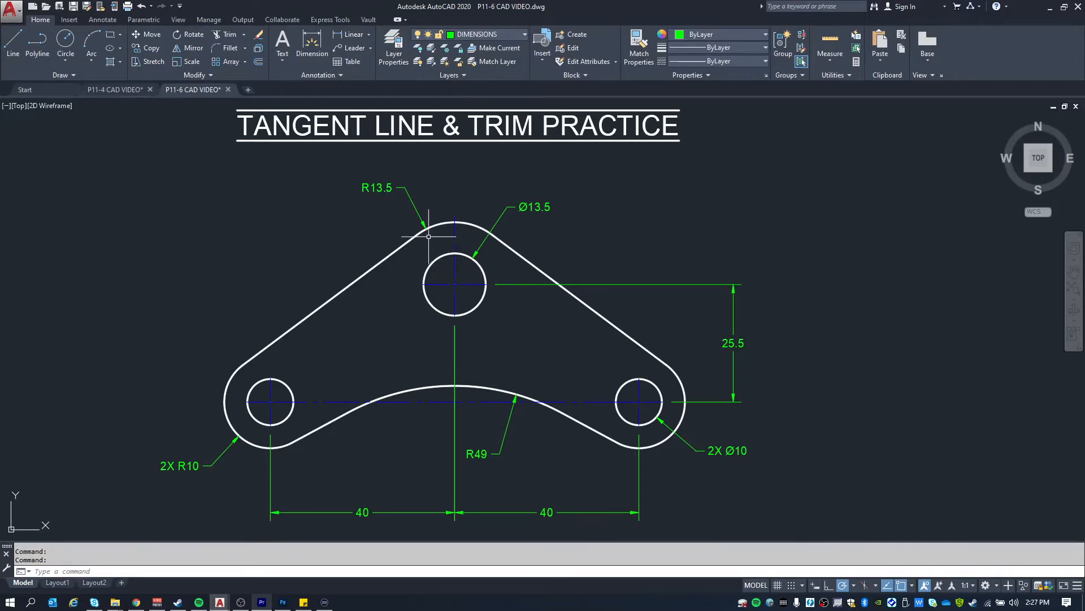
{"action": "left_click", "coordinate": [462, 255]}
{"action": "key", "text": "Escape"}
{"action": "key", "text": "Escape"}
- Draw a 13.5 diameter circle to the right of the reference part, level with the centre of its top hole
{"action": "scroll", "coordinate": [597, 261], "scroll_direction": "down", "scroll_amount": 2}
{"action": "middle_click_drag", "start_coordinate": [596, 262], "coordinate": [398, 260]}
{"action": "type", "text": "c"}
{"action": "key", "text": "Return"}
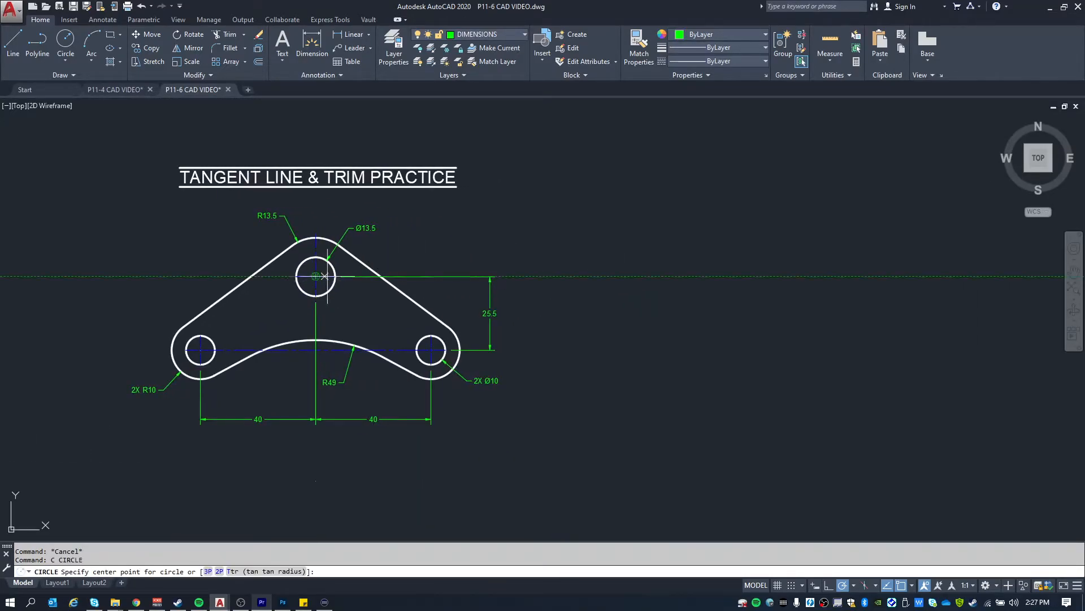
{"action": "left_click", "coordinate": [744, 276]}
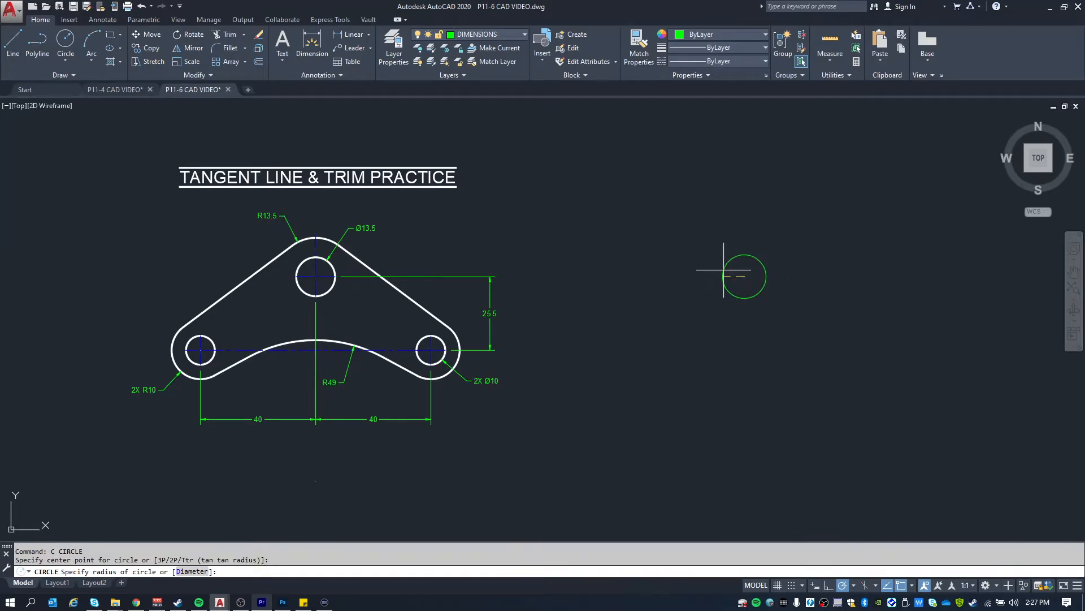
{"action": "type", "text": "d"}
{"action": "key", "text": "Return"}
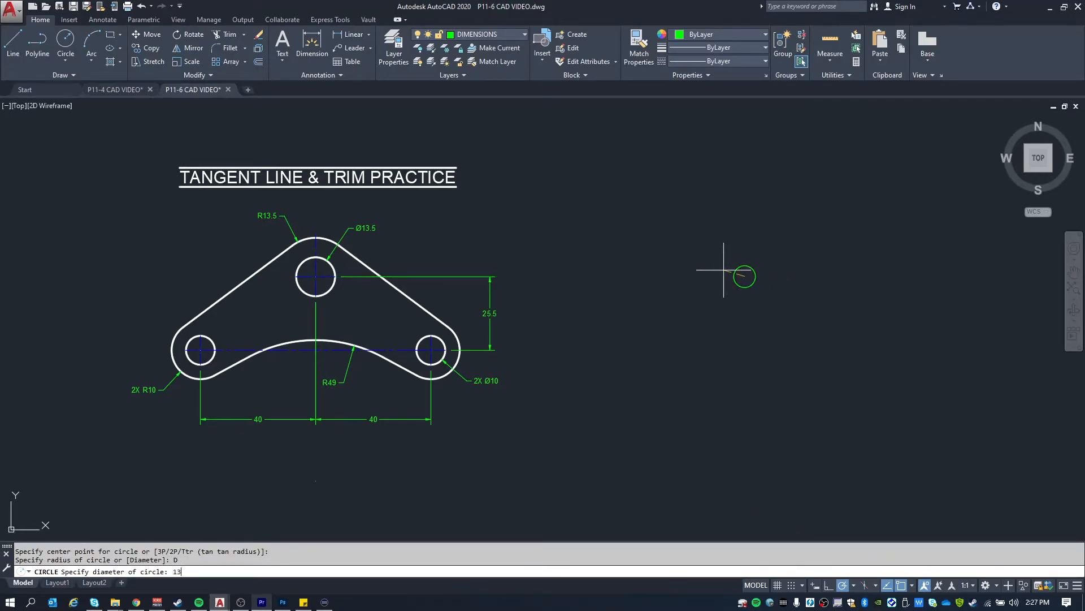
{"action": "key", "text": "Return"}
{"action": "key", "text": "Escape"}
{"action": "key", "text": "Escape"}
- Put the new circle on the OBJECTS layer and make OBJECTS the current layer
{"action": "left_click", "coordinate": [791, 322]}
{"action": "left_click", "coordinate": [719, 242]}
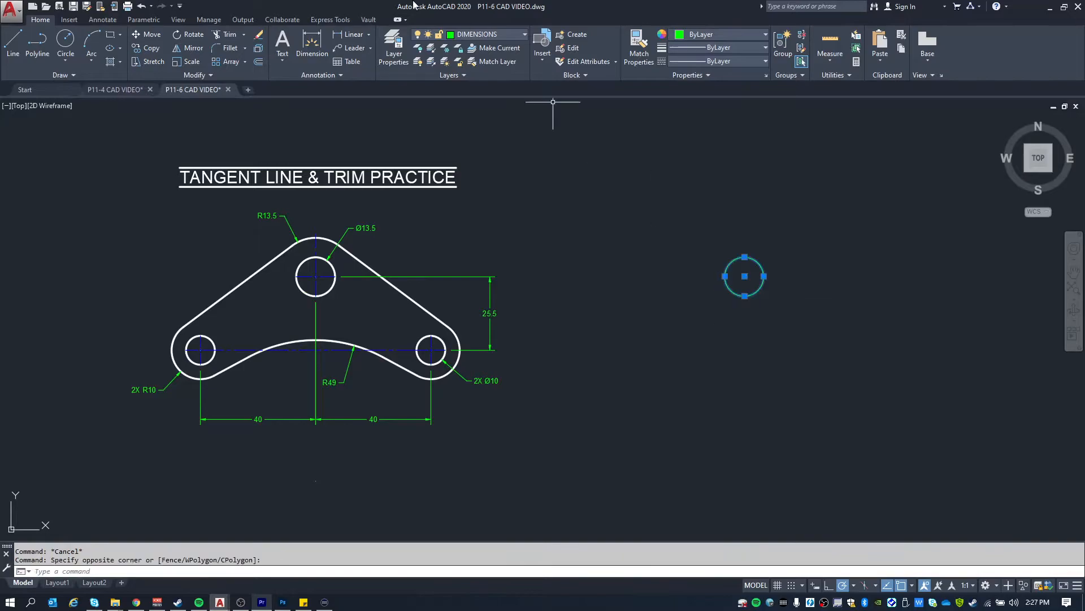
{"action": "left_click", "coordinate": [462, 37]}
{"action": "left_click", "coordinate": [475, 117]}
{"action": "key", "text": "Escape"}
{"action": "key", "text": "Escape"}
{"action": "left_click", "coordinate": [477, 34]}
{"action": "left_click", "coordinate": [476, 116]}
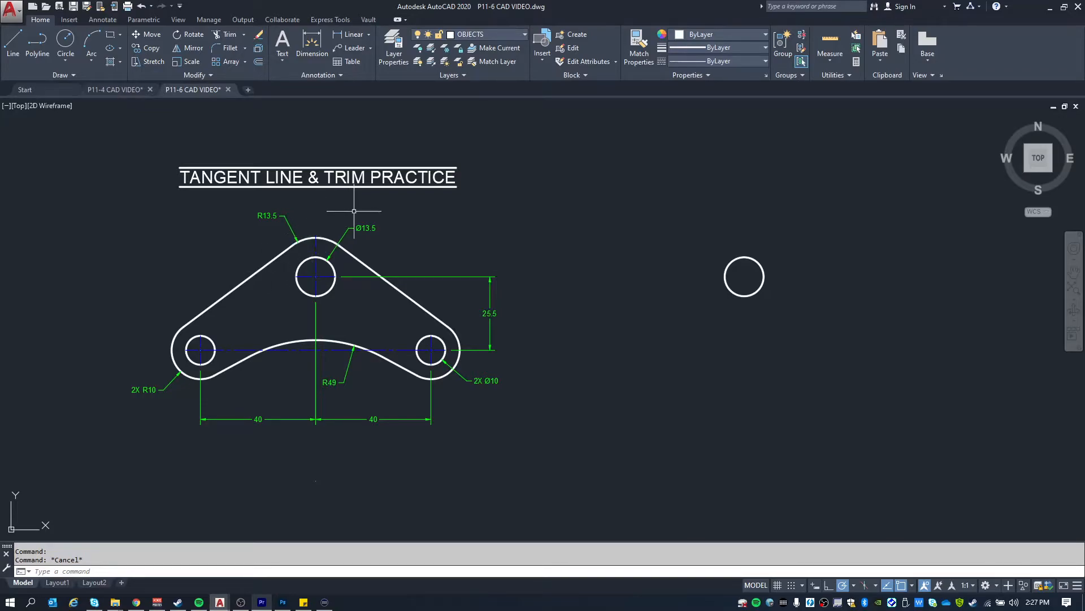
- Draw a concentric circle of radius 13.5 around the new 13.5 diameter circle
{"action": "type", "text": "c"}
{"action": "key", "text": "Return"}
{"action": "left_click", "coordinate": [745, 277]}
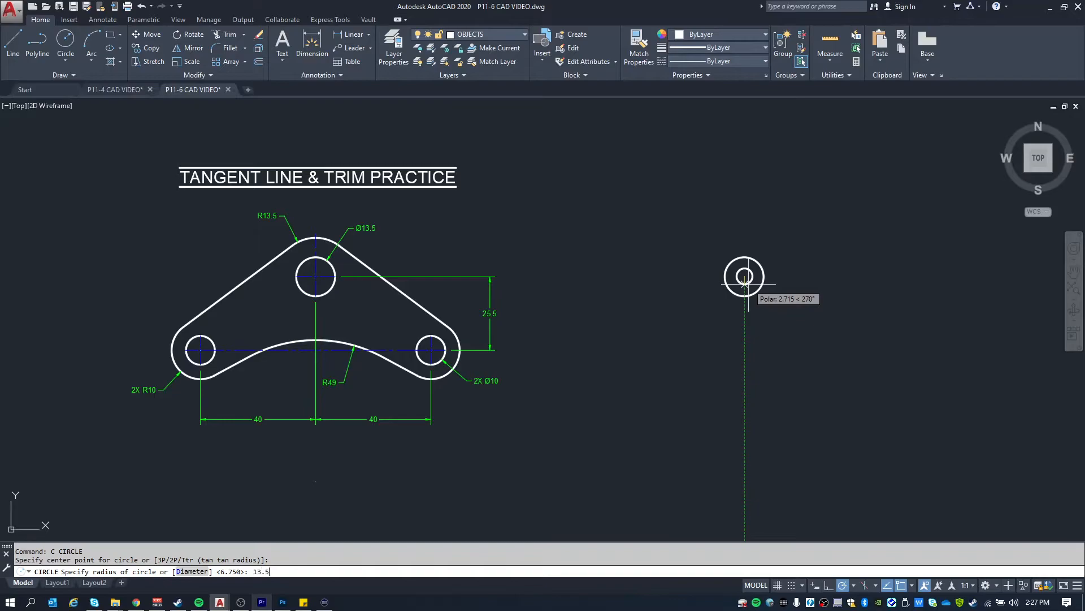
{"action": "type", "text": "13.5"}
{"action": "key", "text": "Return"}
{"action": "key", "text": "Escape"}
{"action": "key", "text": "Escape"}
- Move both concentric circles horizontally to the right, farther away from the reference part
{"action": "mouse_move", "coordinate": [376, 313]}
{"action": "middle_mouse_down"}
{"action": "mouse_move", "coordinate": [424, 276]}
{"action": "mouse_move", "coordinate": [424, 259]}
{"action": "middle_mouse_up"}
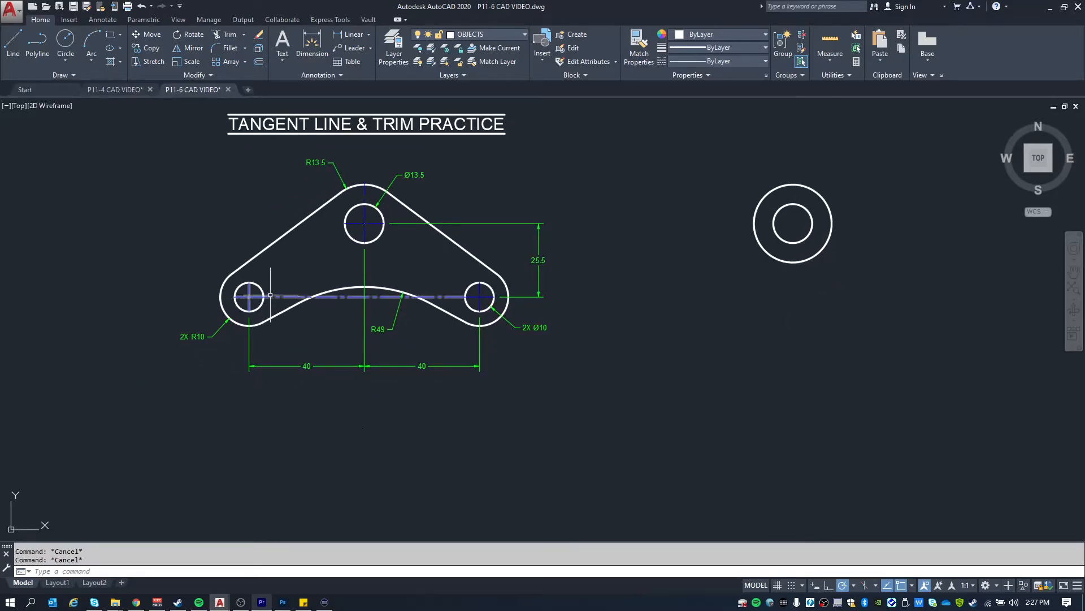
{"action": "type", "text": "m"}
{"action": "key", "text": "Return"}
{"action": "left_click", "coordinate": [963, 332]}
{"action": "left_click", "coordinate": [794, 232]}
{"action": "key", "text": "Return"}
{"action": "left_click", "coordinate": [684, 194]}
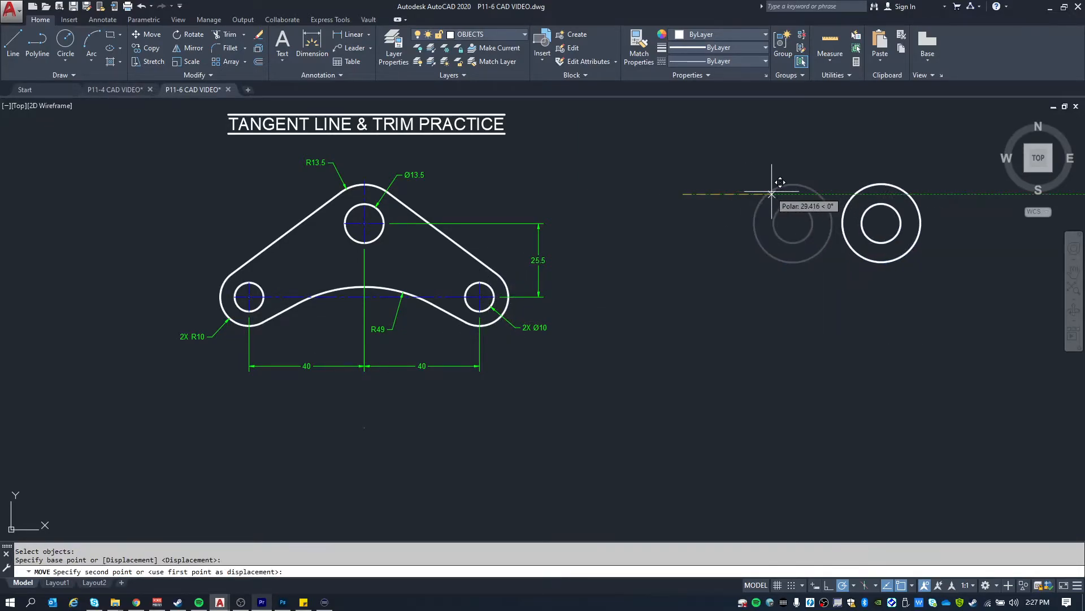
{"action": "left_click", "coordinate": [843, 193]}
{"action": "key", "text": "Escape"}
{"action": "key", "text": "Escape"}
{"action": "middle_click_drag", "start_coordinate": [832, 192], "coordinate": [676, 209]}
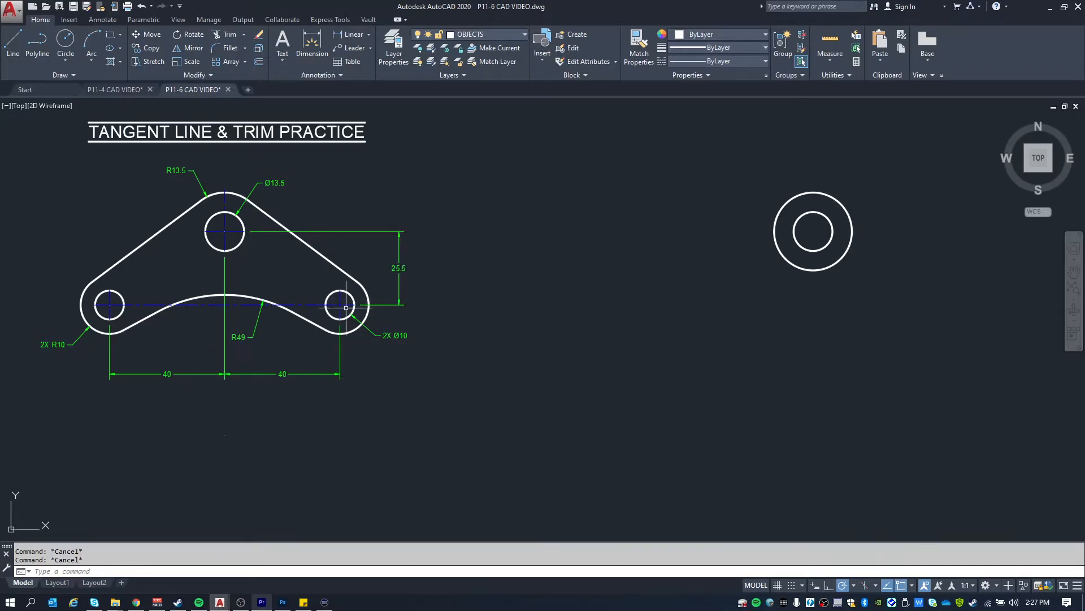
- Draw construction lines from the circles' centre 25.5 straight down and 40 to the left
{"action": "type", "text": "l"}
{"action": "key", "text": "Return"}
{"action": "left_click", "coordinate": [814, 231]}
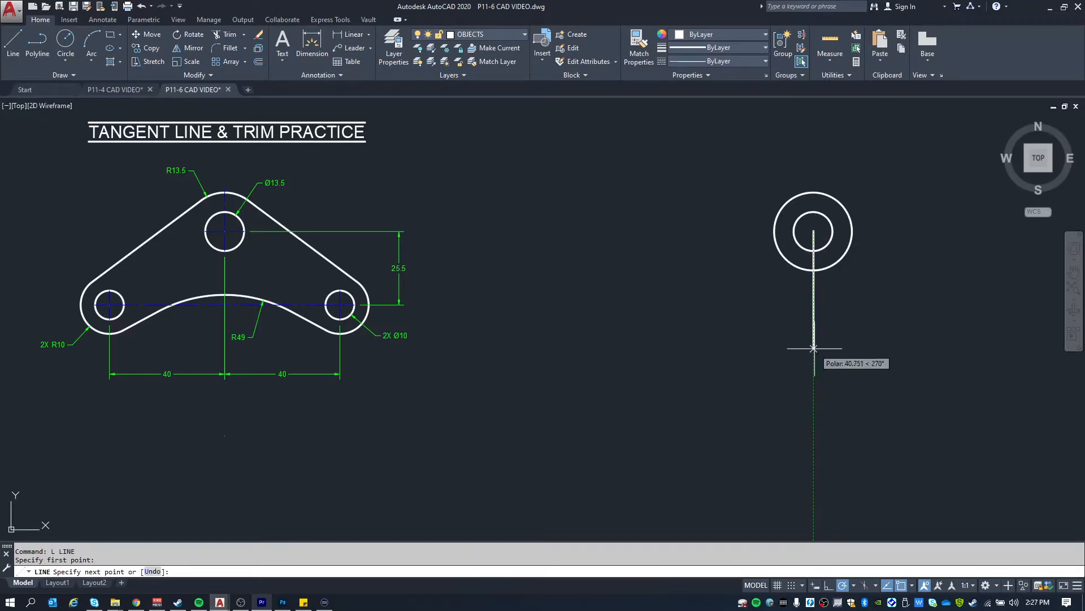
{"action": "key", "text": "Return"}
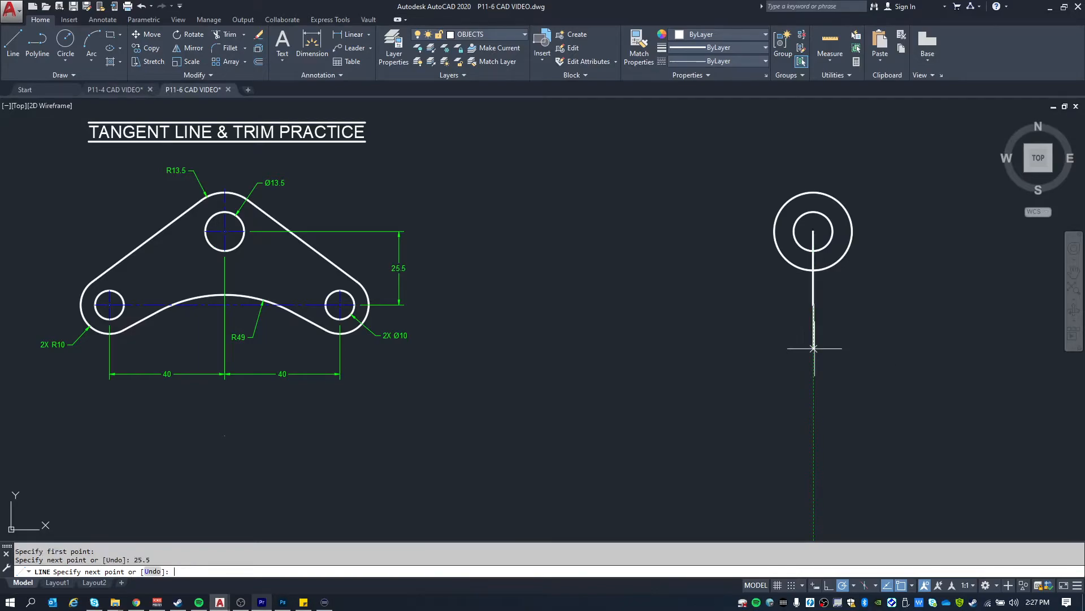
{"action": "type", "text": "40"}
{"action": "key", "text": "Return"}
{"action": "key", "text": "Escape"}
- Draw a 40 construction line horizontally to the right from the lower end of the vertical line
{"action": "key", "text": "Return"}
{"action": "left_click", "coordinate": [814, 305]}
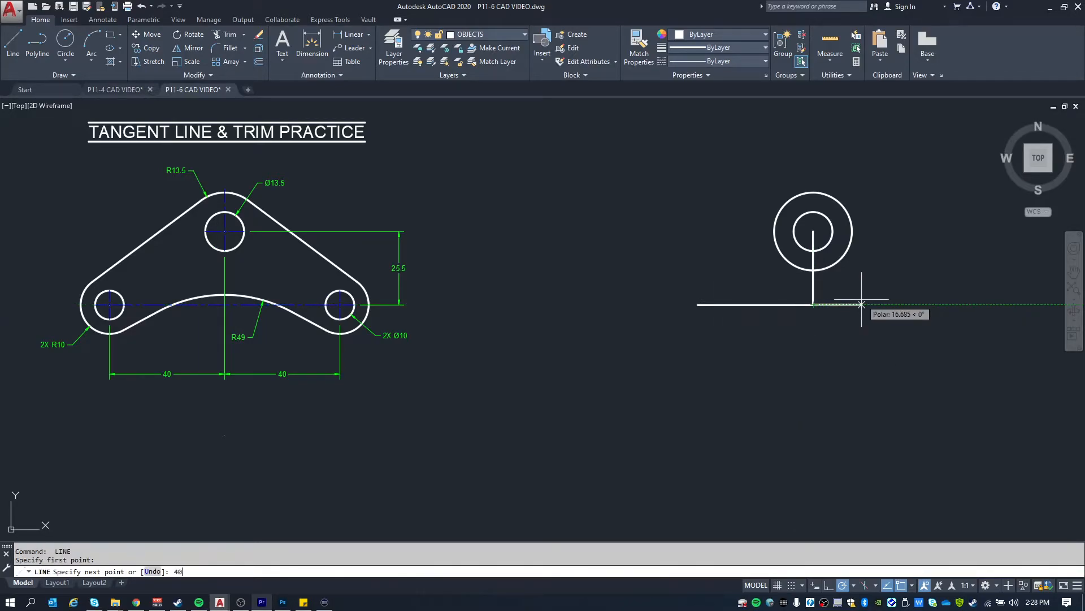
{"action": "key", "text": "Return"}
{"action": "key", "text": "Escape"}
{"action": "left_click", "coordinate": [697, 306]}
{"action": "key", "text": "Escape"}
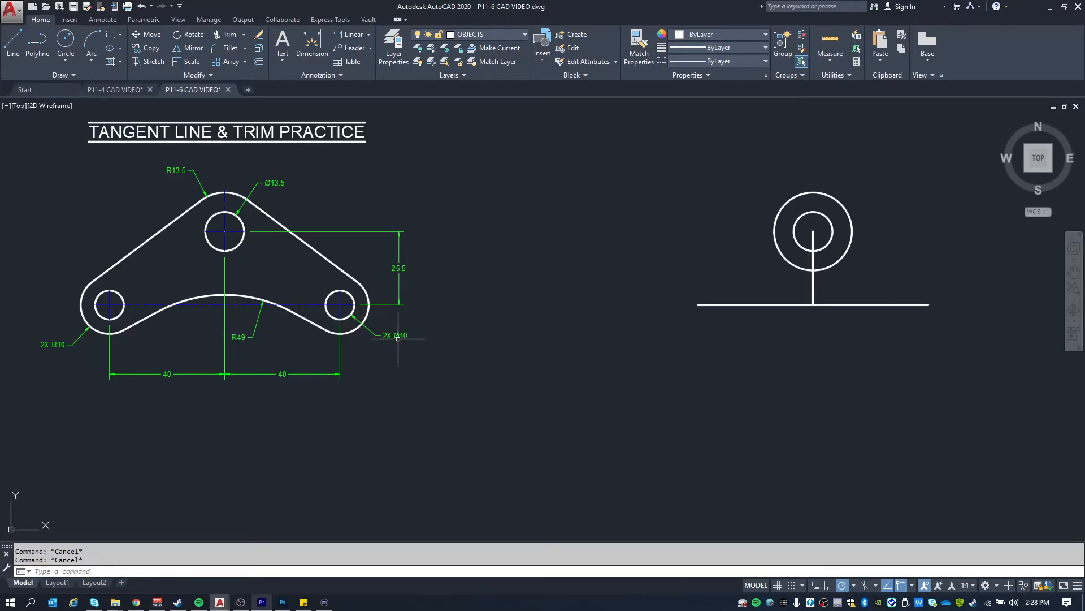
- Draw a circle of diameter 10 centred on the left end of the horizontal construction lines
{"action": "key", "text": "Return"}
{"action": "left_click", "coordinate": [699, 304]}
{"action": "type", "text": "D"}
{"action": "key", "text": "Return"}
{"action": "type", "text": "10"}
{"action": "key", "text": "Return"}
- Draw a circle of diameter 10 centred on the right end of the horizontal construction lines
{"action": "key", "text": "Return"}
{"action": "left_click", "coordinate": [928, 305]}
{"action": "type", "text": "D"}
{"action": "key", "text": "Return"}
{"action": "type", "text": "10"}
{"action": "key", "text": "Return"}
{"action": "key", "text": "Escape"}
{"action": "key", "text": "Escape"}
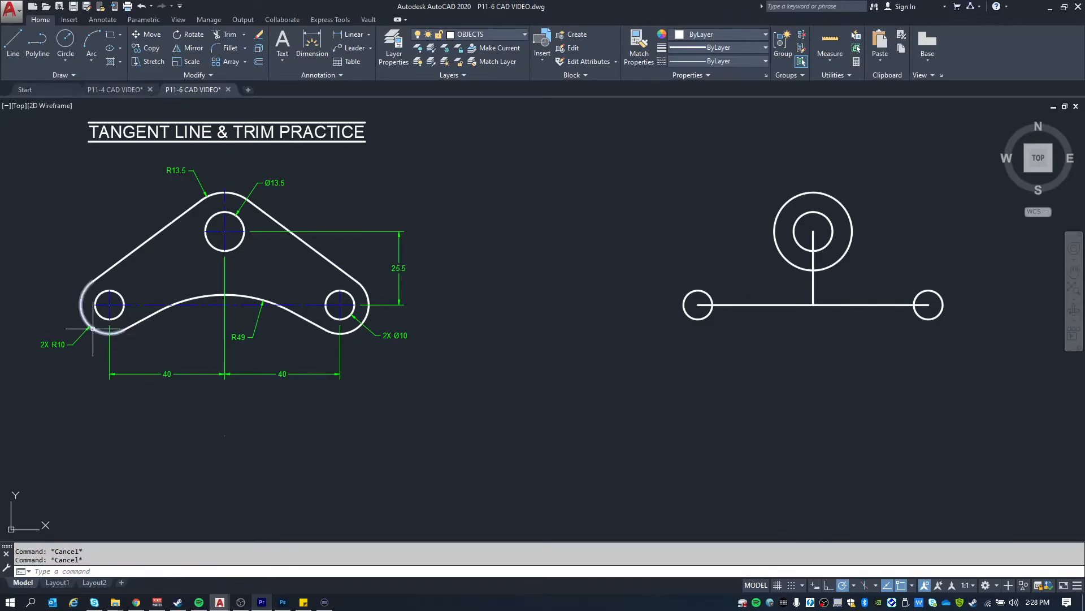
- Draw a concentric circle of radius 10 around each of the two lower 10 diameter circles
{"action": "type", "text": "c"}
{"action": "key", "text": "Return"}
{"action": "left_click", "coordinate": [698, 304]}
{"action": "type", "text": "10"}
{"action": "key", "text": "Return"}
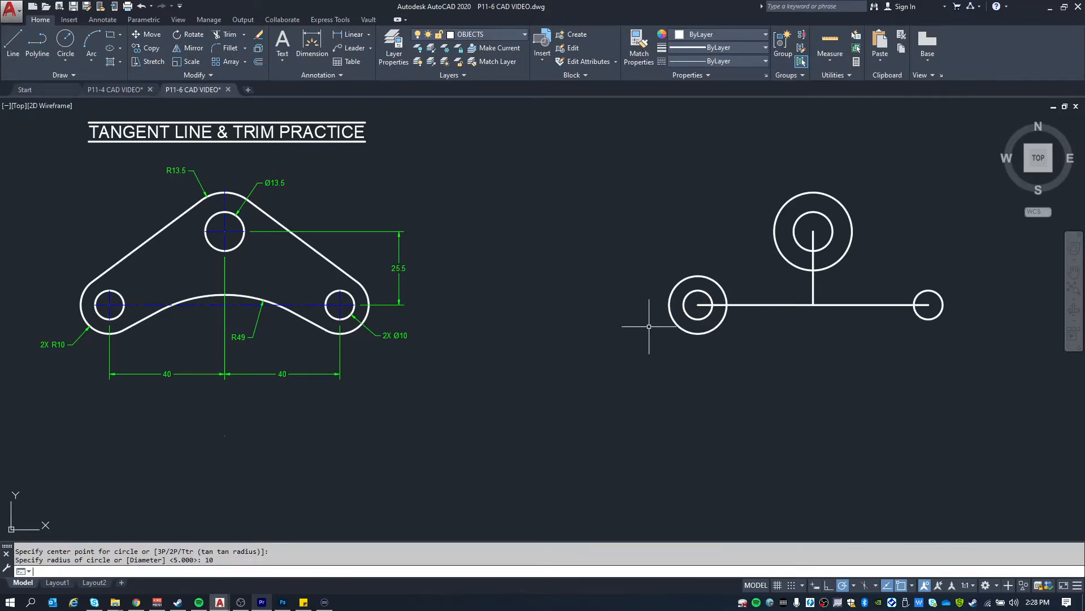
{"action": "key", "text": "Return"}
{"action": "left_click", "coordinate": [929, 305]}
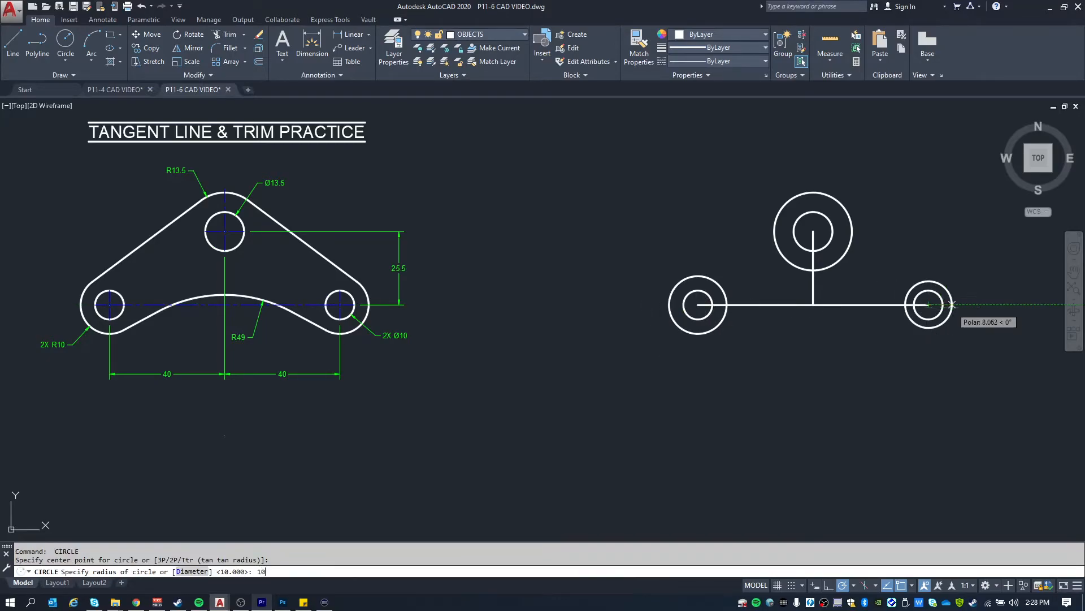
{"action": "key", "text": "Return"}
{"action": "key", "text": "Escape"}
- Erase the vertical and both horizontal construction lines between the circles
{"action": "left_click", "coordinate": [848, 339]}
{"action": "left_click", "coordinate": [801, 295]}
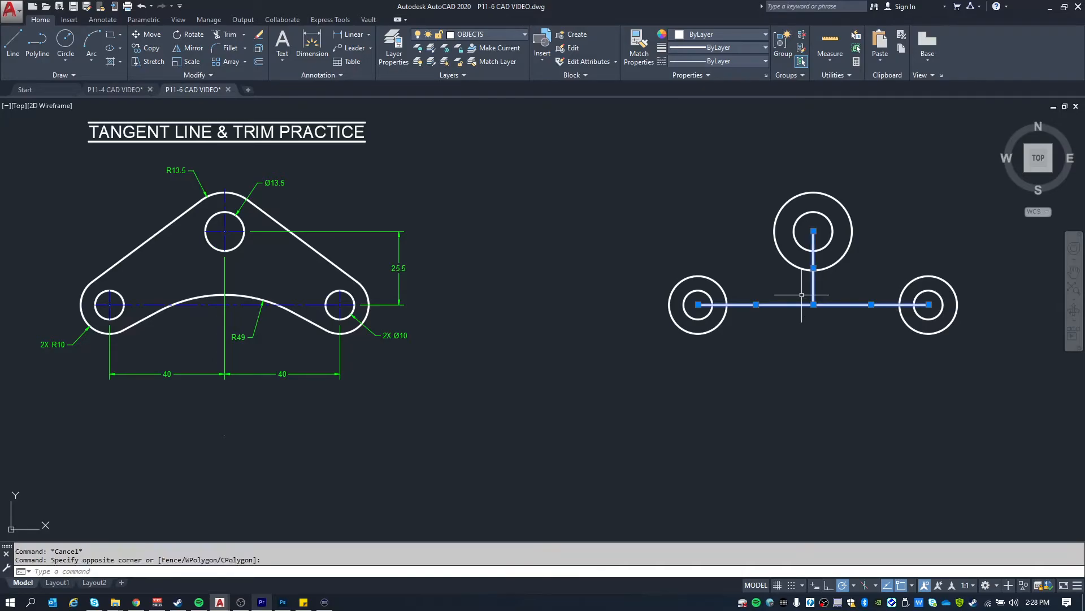
{"action": "key", "text": "Delete"}
{"action": "mouse_move", "coordinate": [694, 216]}
{"action": "middle_mouse_down"}
{"action": "mouse_move", "coordinate": [605, 223]}
{"action": "mouse_move", "coordinate": [644, 219]}
{"action": "middle_mouse_up"}
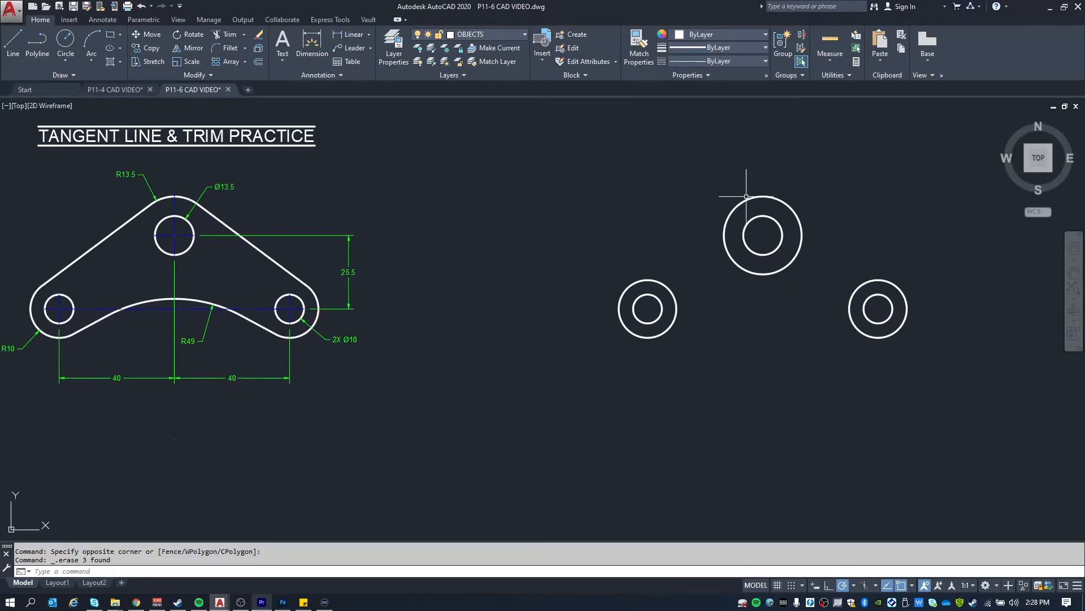
- Try drawing the upper-left edge line by picking points on the large outer circle and the left outer circle
{"action": "type", "text": "l"}
{"action": "key", "text": "Return"}
{"action": "left_click", "coordinate": [736, 204]}
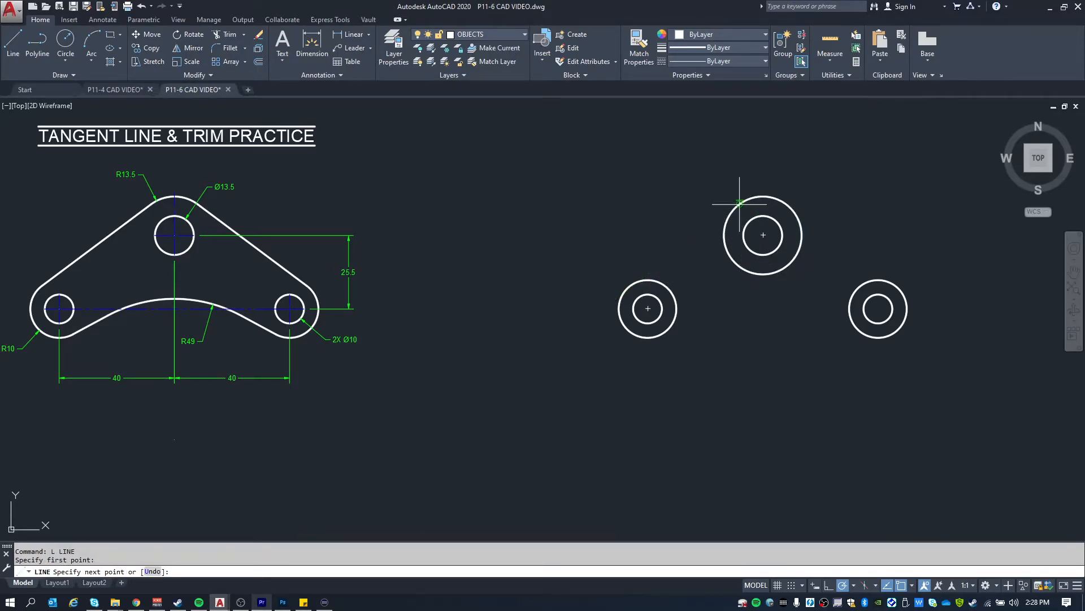
{"action": "left_click", "coordinate": [631, 285]}
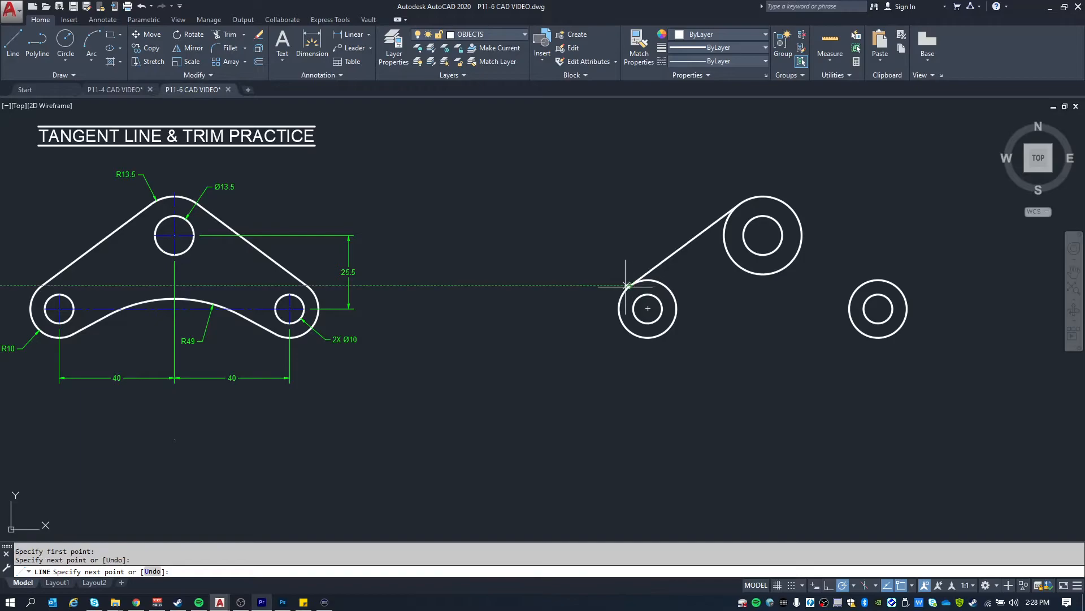
{"action": "key", "text": "Escape"}
{"action": "key", "text": "Escape"}
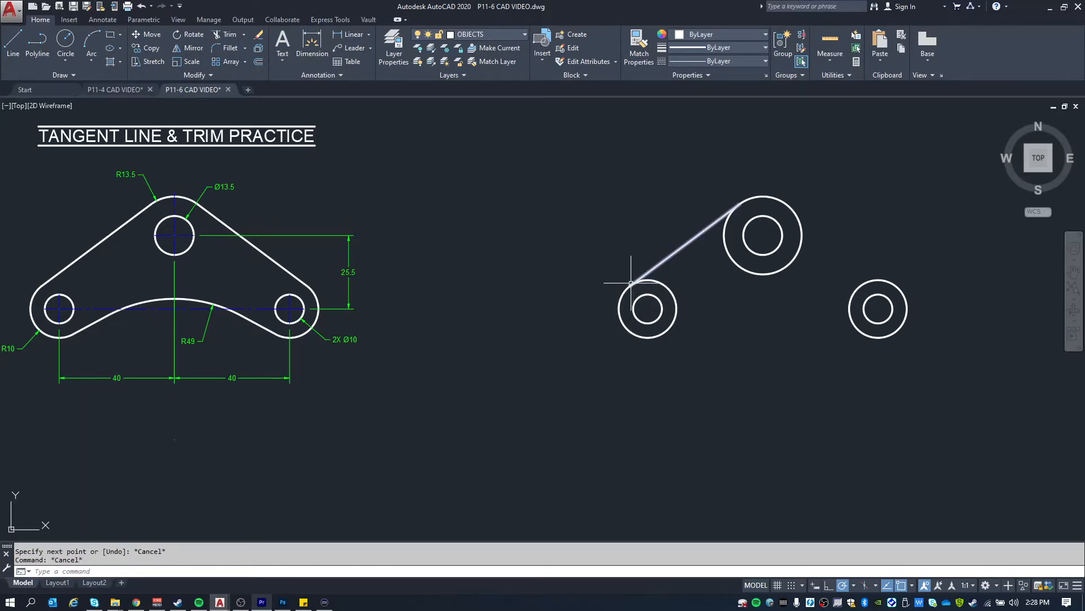
- Delete the line between the large outer circle and the left outer circle
{"action": "left_click", "coordinate": [731, 209]}
{"action": "left_click", "coordinate": [739, 207]}
{"action": "key", "text": "Escape"}
{"action": "left_click", "coordinate": [718, 221]}
{"action": "key", "text": "Delete"}
{"action": "key", "text": "Escape"}
{"action": "key", "text": "Escape"}
- Draw a line from the upper left of the large outer circle to the left outer circle, using TAN snaps at both ends
{"action": "type", "text": "l"}
{"action": "key", "text": "Return"}
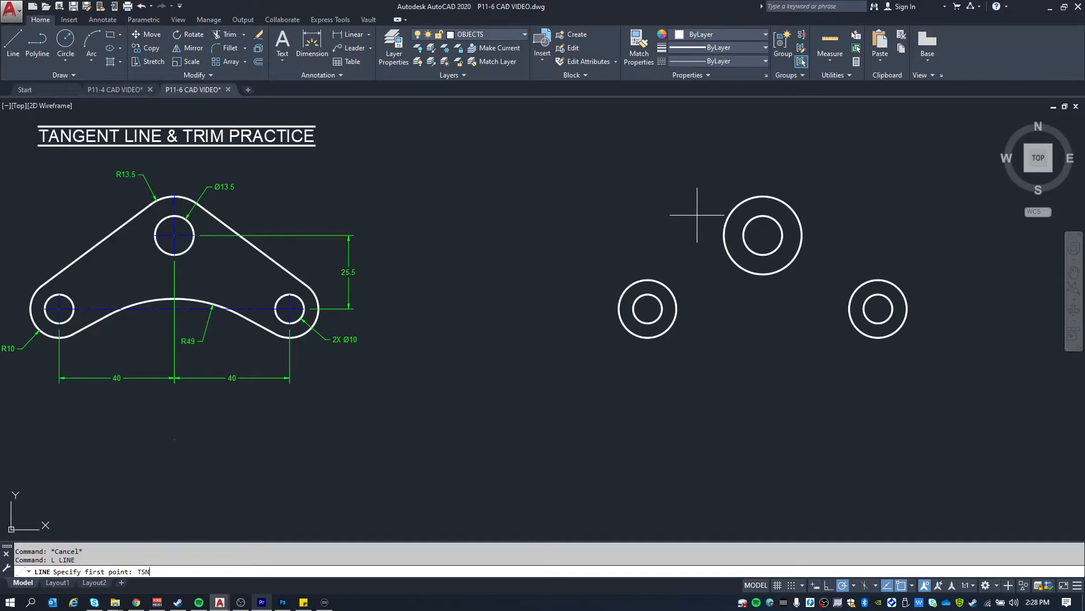
{"action": "type", "text": "TAN"}
{"action": "key", "text": "Return"}
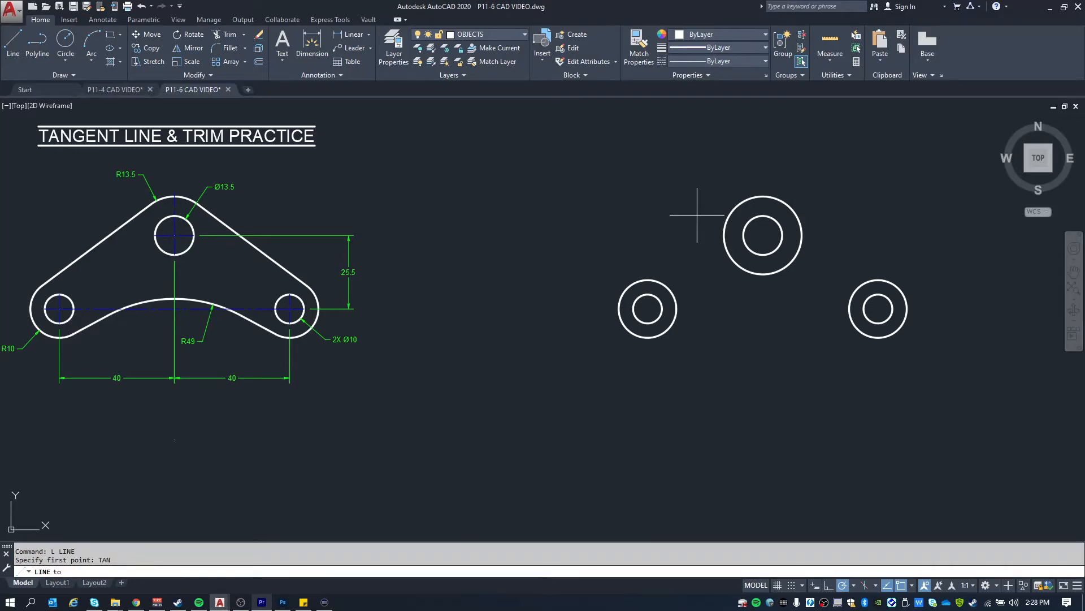
{"action": "left_click", "coordinate": [732, 208]}
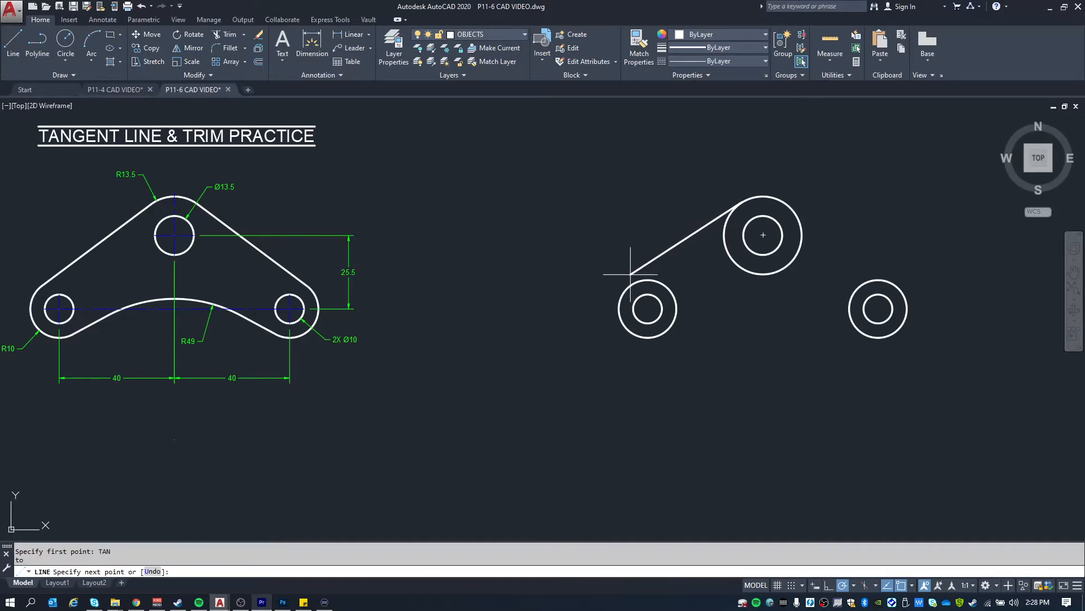
{"action": "type", "text": "TAN"}
{"action": "key", "text": "Return"}
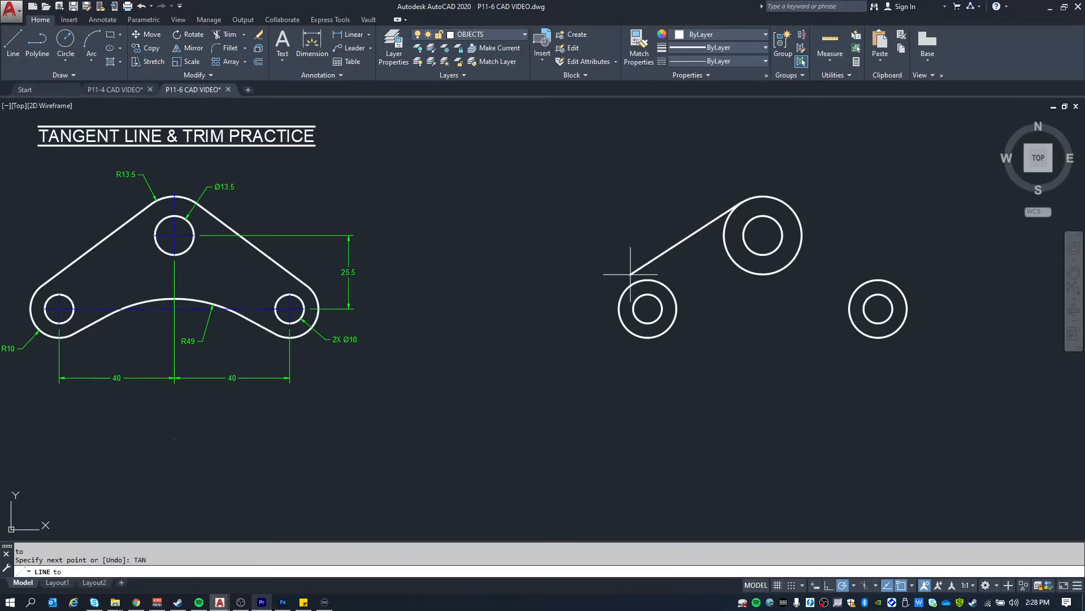
{"action": "left_click", "coordinate": [622, 283]}
{"action": "key", "text": "Escape"}
{"action": "key", "text": "Escape"}
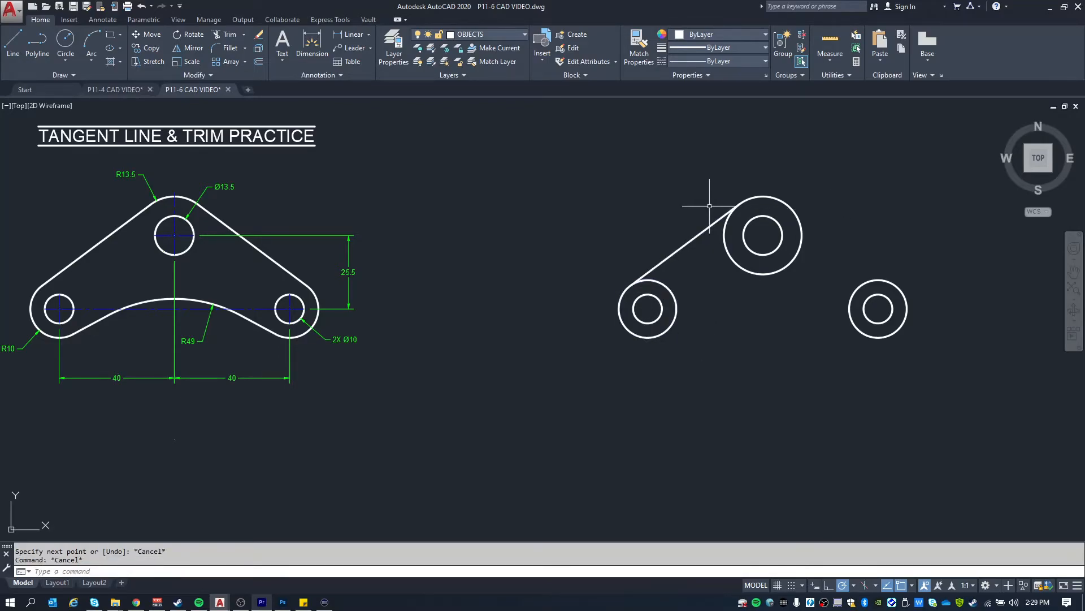
- Mirror the upper-left tangent line across the vertical axis through the large circle's centre, keeping the original
{"action": "type", "text": "MI"}
{"action": "key", "text": "Return"}
{"action": "left_click", "coordinate": [709, 254]}
{"action": "left_click", "coordinate": [651, 215]}
{"action": "left_click", "coordinate": [763, 235]}
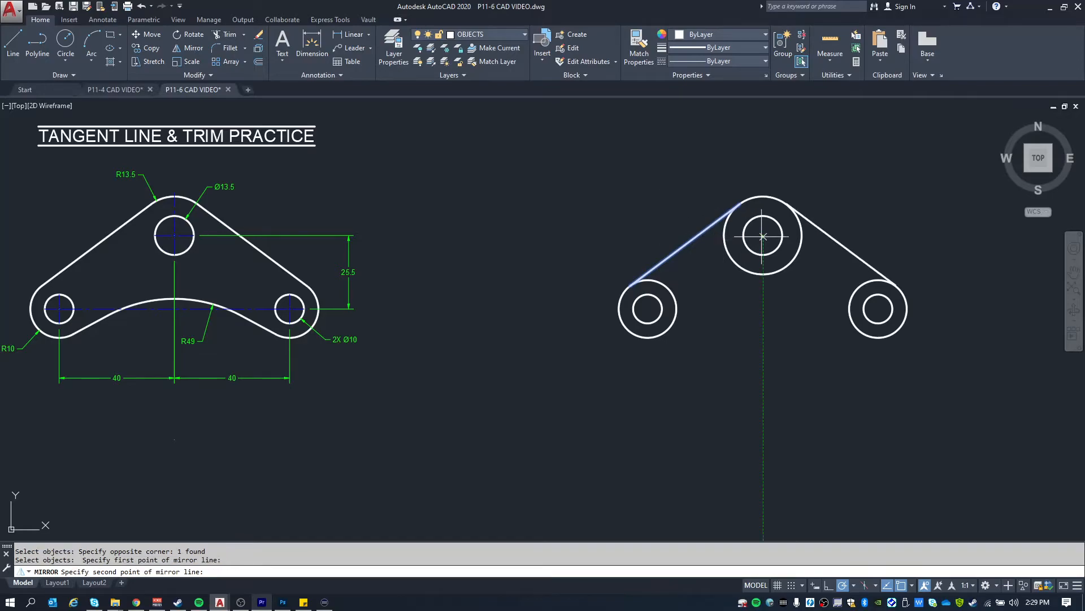
{"action": "left_click", "coordinate": [763, 321]}
{"action": "key", "text": "Return"}
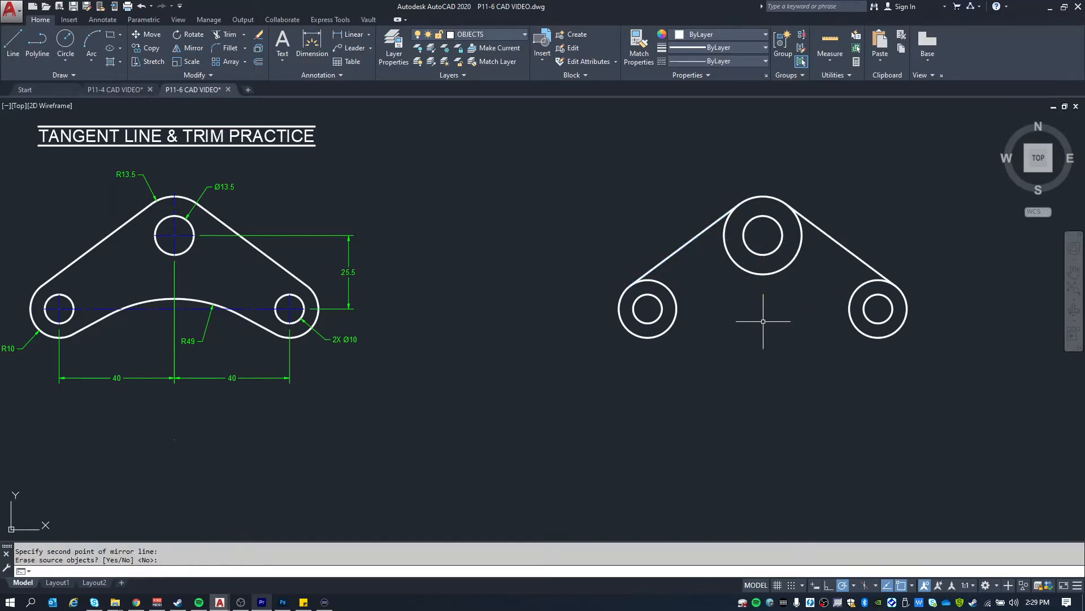
{"action": "key", "text": "Escape"}
{"action": "key", "text": "Escape"}
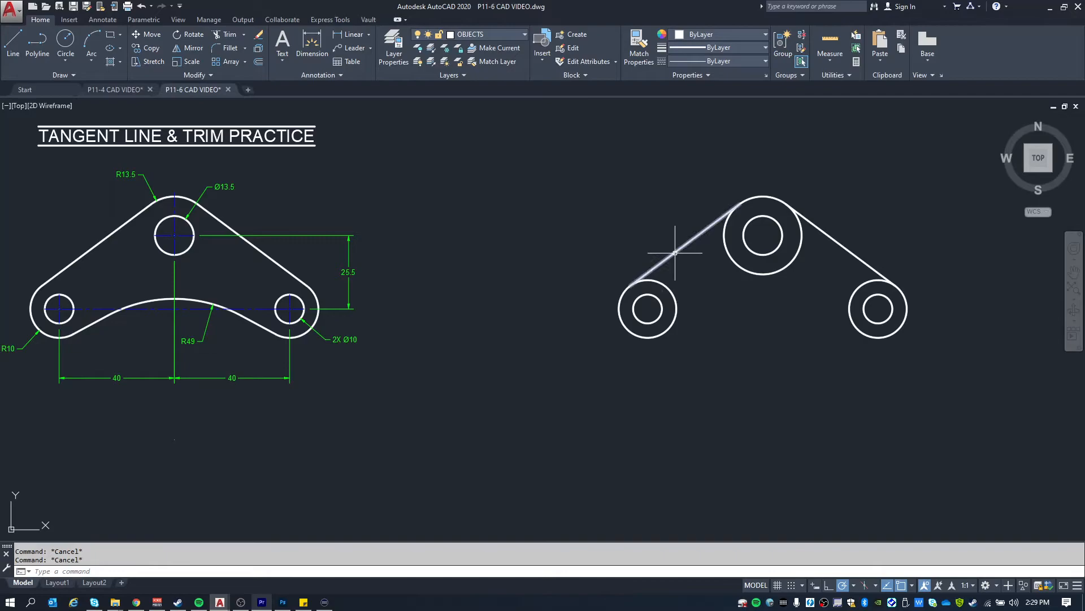
- Draw a line from the lower right of the left outer circle to the underside of the large outer circle, tangent to both
{"action": "type", "text": "l"}
{"action": "key", "text": "Return"}
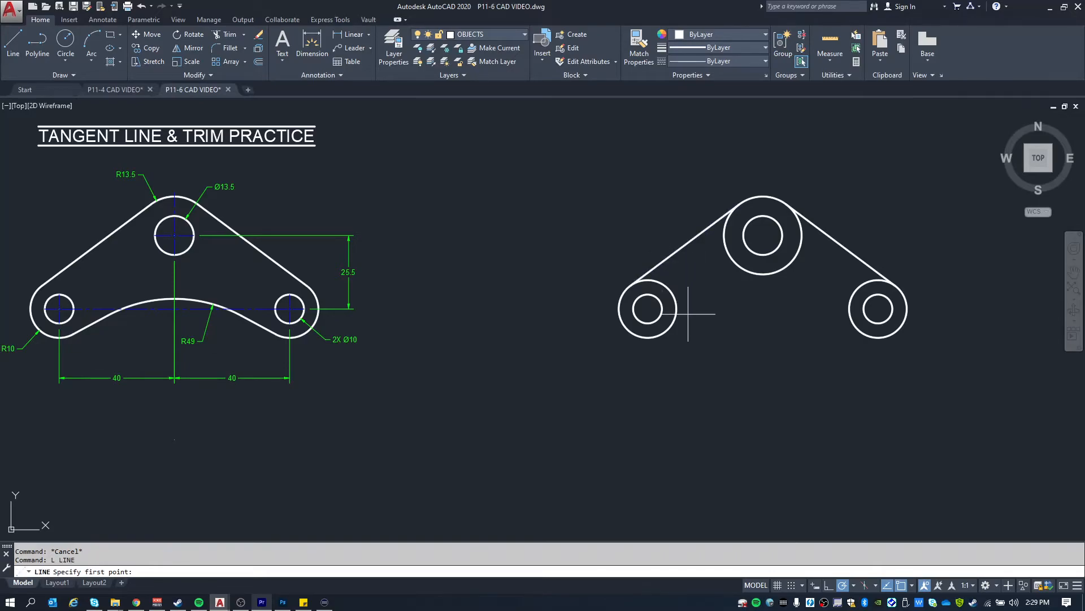
{"action": "type", "text": "tan"}
{"action": "key", "text": "Return"}
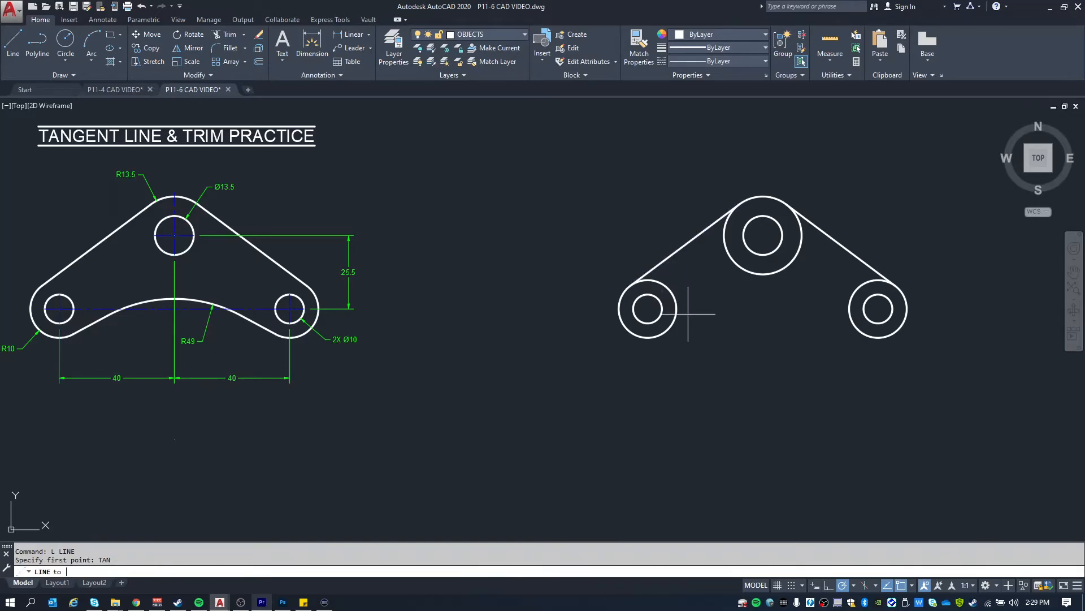
{"action": "left_click", "coordinate": [675, 314]}
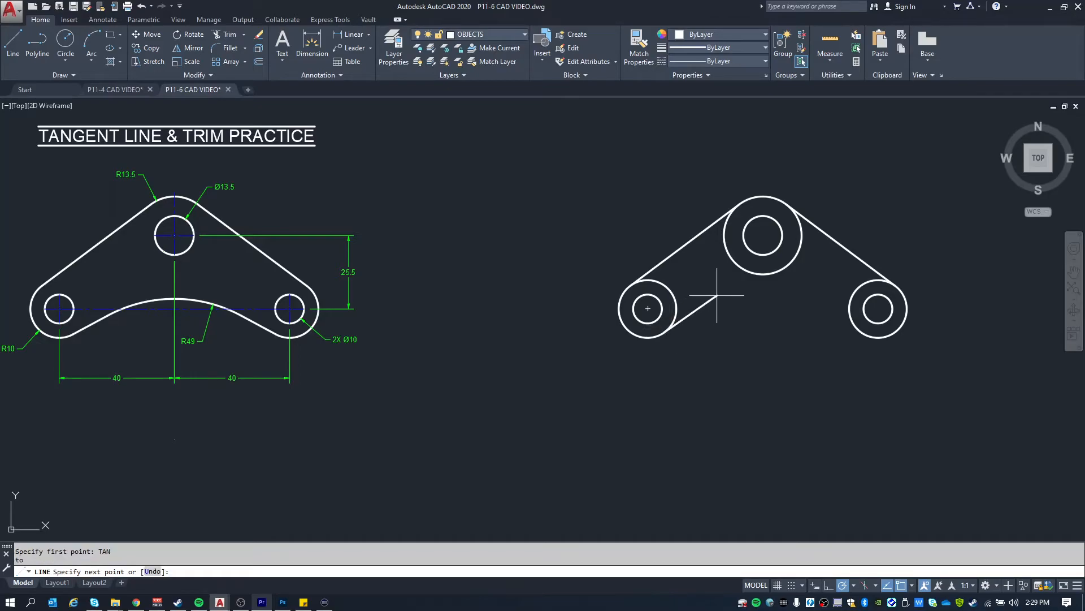
{"action": "key", "text": "Return"}
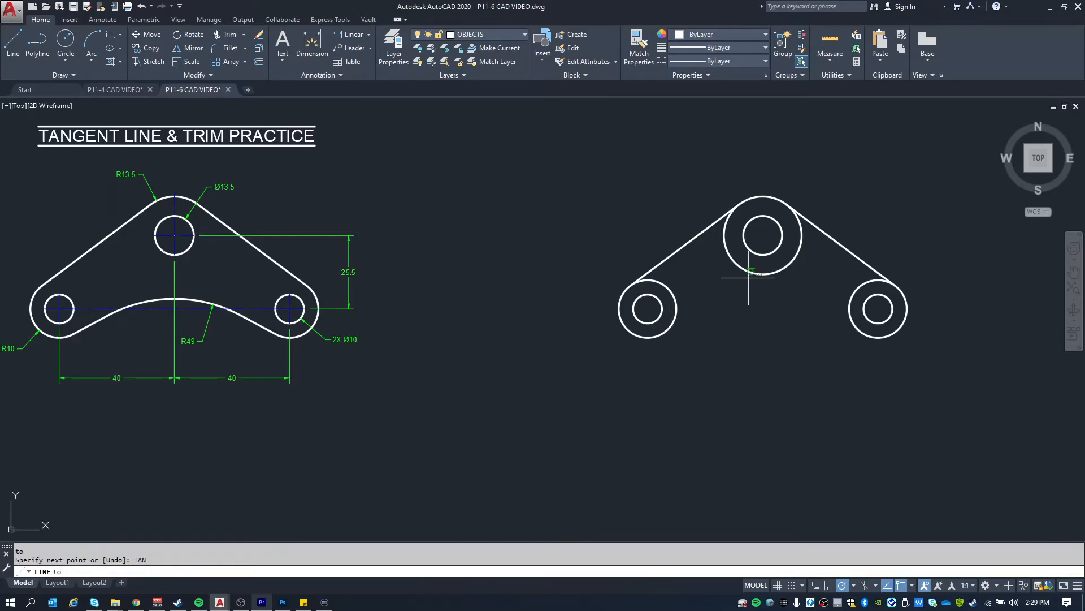
{"action": "left_click", "coordinate": [786, 270]}
{"action": "key", "text": "Escape"}
- Mirror the lower tangent line across the vertical axis through the large circle's centre, keeping the original
{"action": "left_click", "coordinate": [756, 300]}
{"action": "left_click", "coordinate": [702, 266]}
{"action": "type", "text": "mi"}
{"action": "key", "text": "Return"}
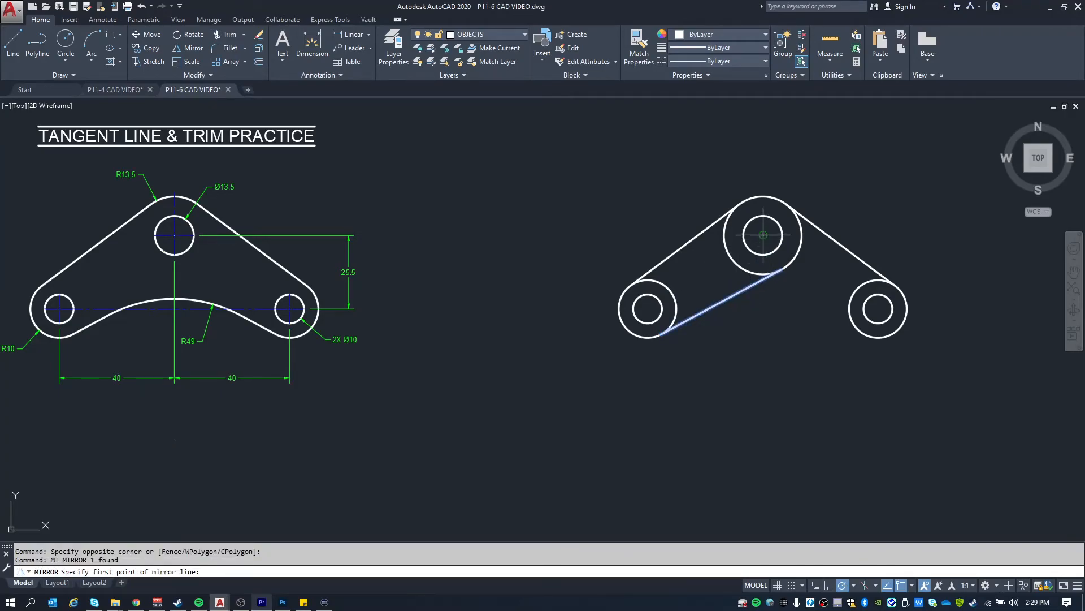
{"action": "left_click", "coordinate": [764, 234]}
{"action": "left_click", "coordinate": [766, 305]}
{"action": "key", "text": "Return"}
{"action": "key", "text": "Escape"}
{"action": "key", "text": "Escape"}
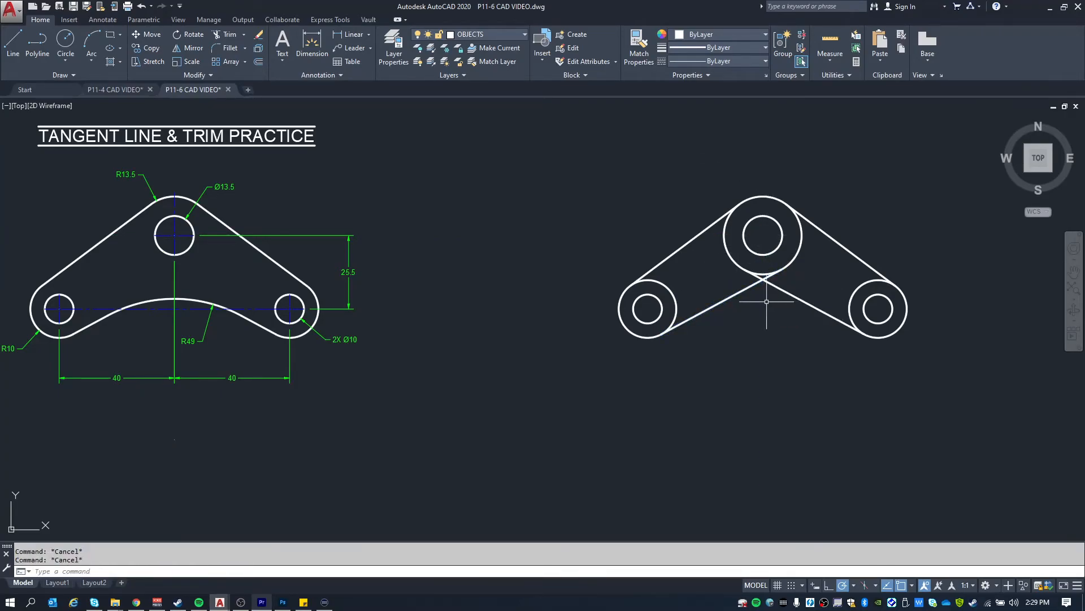
- Trim the outer circles and crossing line ends inside the outline, and delete the leftover arc below the large hole
{"action": "type", "text": "tr"}
{"action": "key", "text": "Return"}
{"action": "key", "text": "Return"}
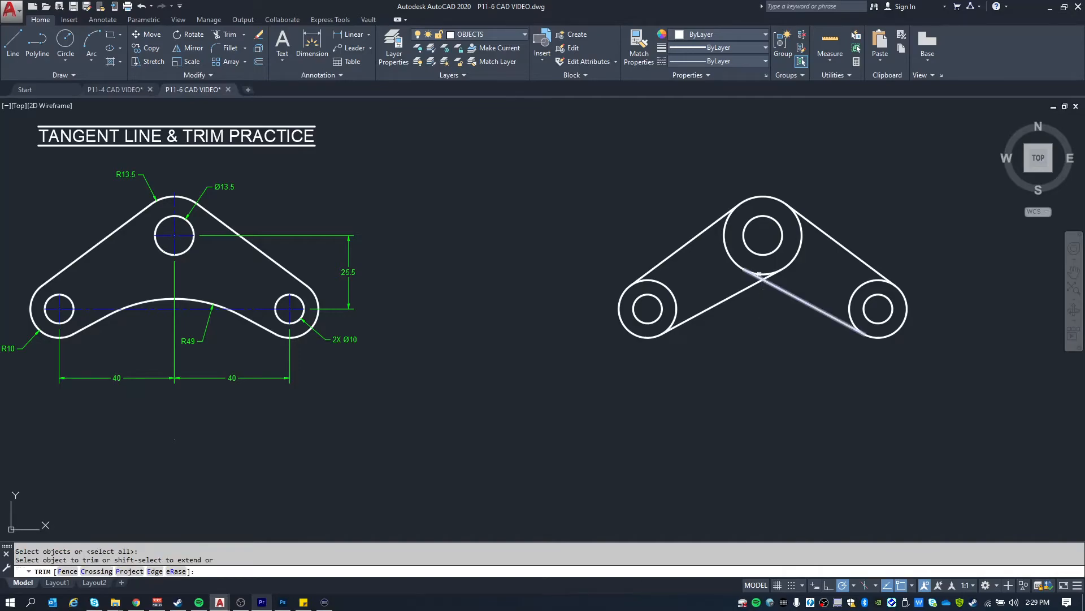
{"action": "left_click", "coordinate": [672, 291]}
{"action": "left_click", "coordinate": [795, 262]}
{"action": "left_click", "coordinate": [739, 262]}
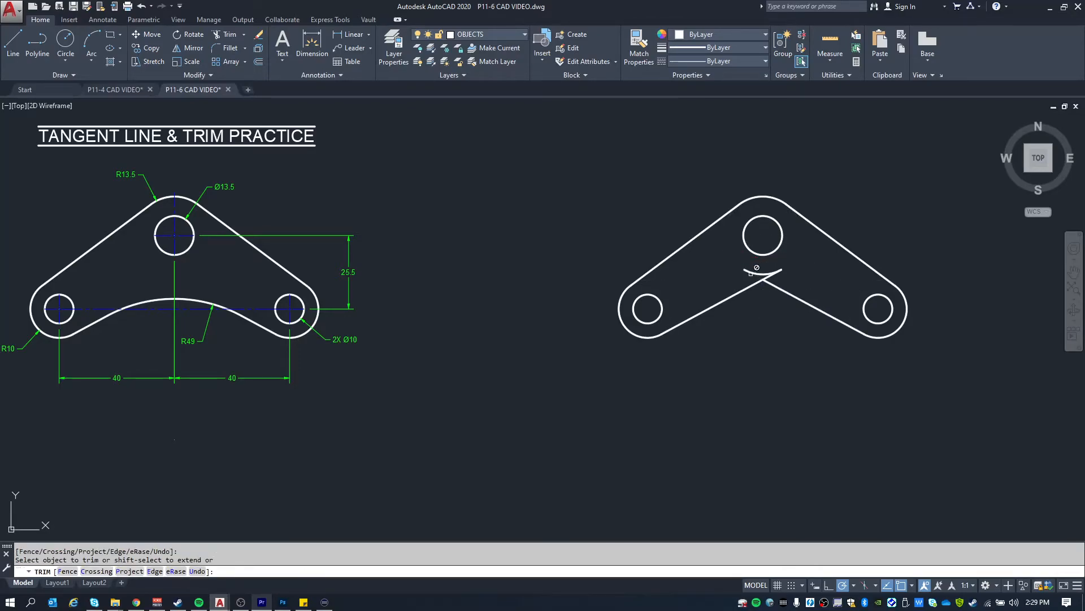
{"action": "key", "text": "Escape"}
{"action": "left_click", "coordinate": [769, 274]}
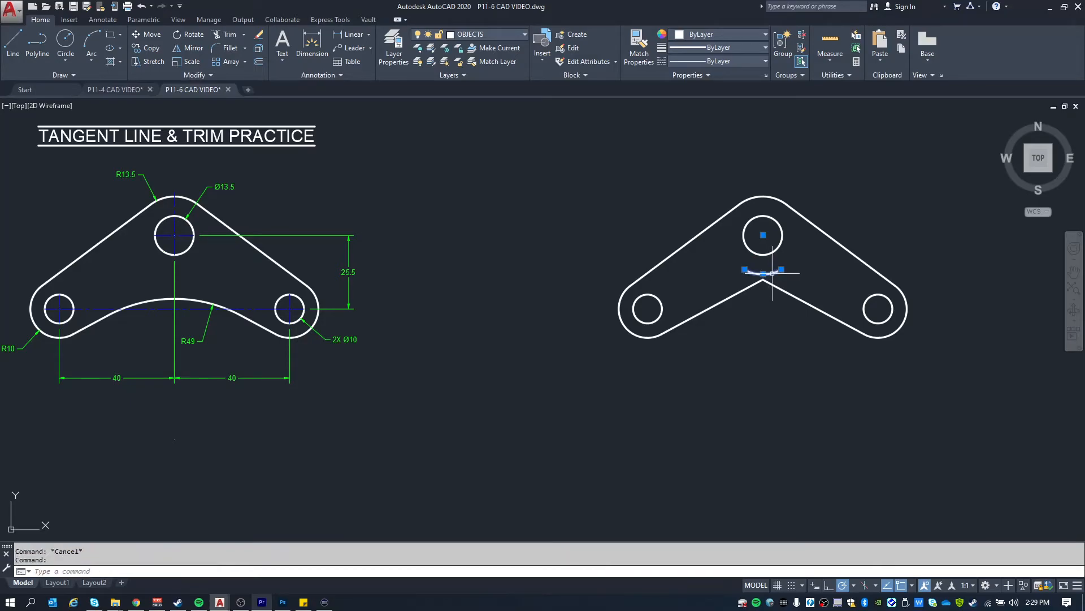
{"action": "key", "text": "Delete"}
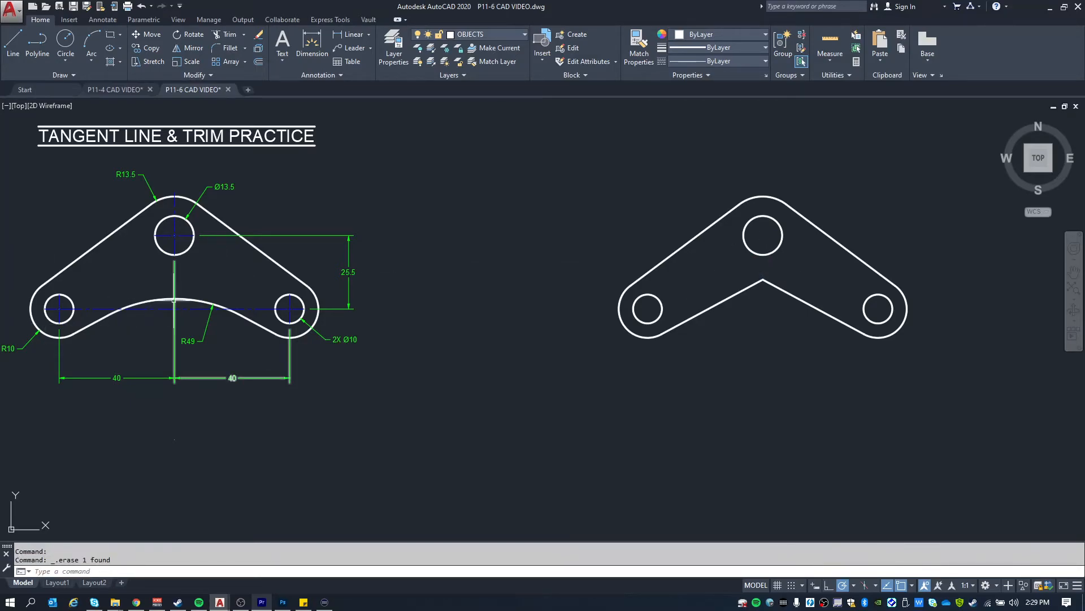
{"action": "middle_click_drag", "start_coordinate": [231, 377], "coordinate": [290, 367]}
{"action": "left_click", "coordinate": [250, 290]}
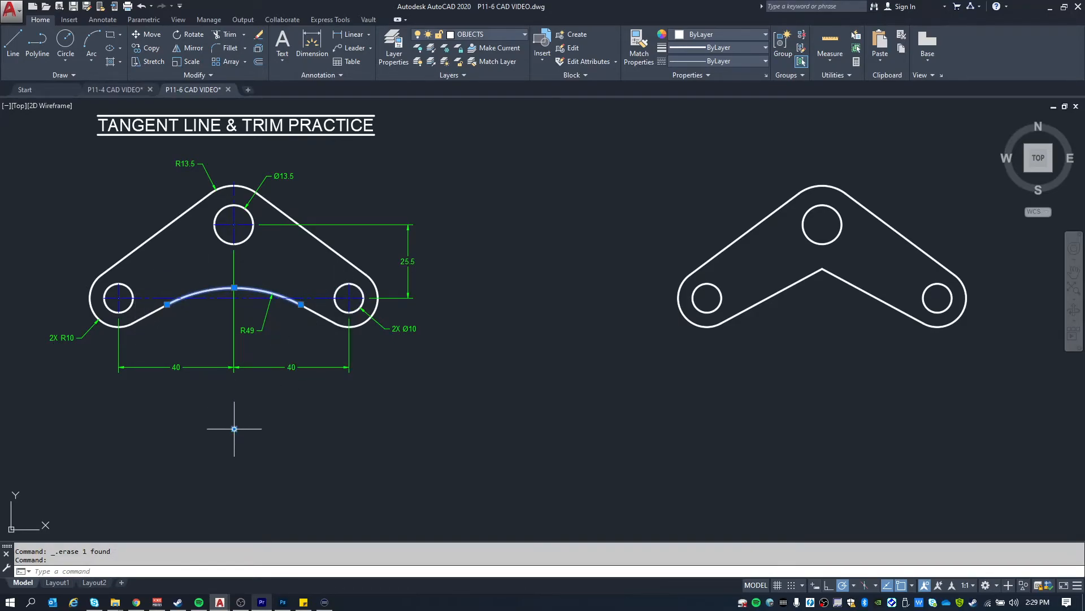
{"action": "type", "text": "D"}
{"action": "key", "text": "Return"}
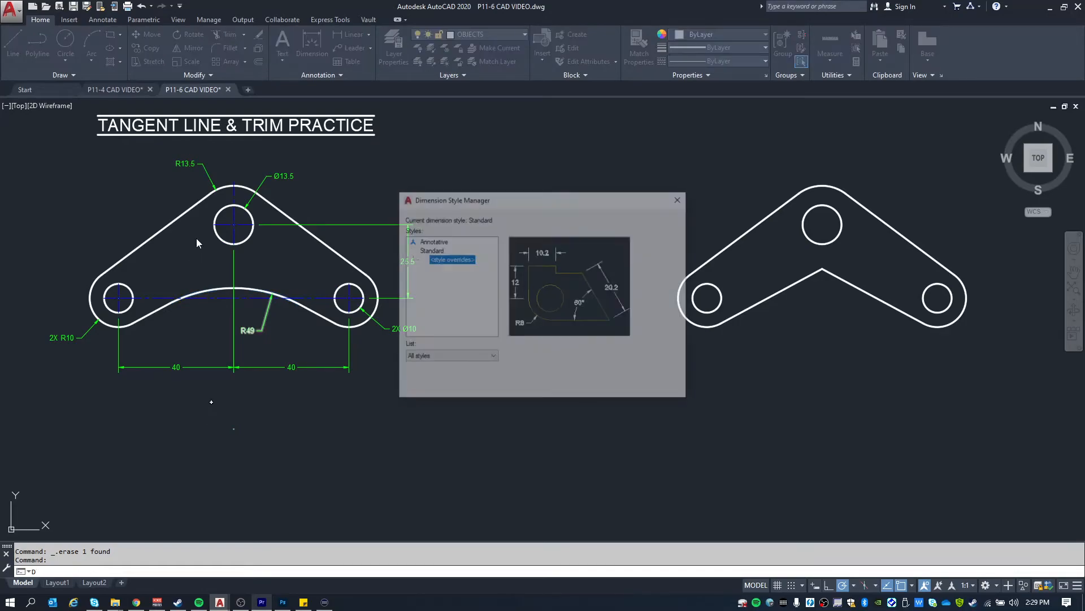
{"action": "key", "text": "Escape"}
{"action": "key", "text": "Escape"}
- Add a vertical linear dimension on the reference part from the large hole's centre to the R49 arc's centre point
{"action": "type", "text": "DIMLI"}
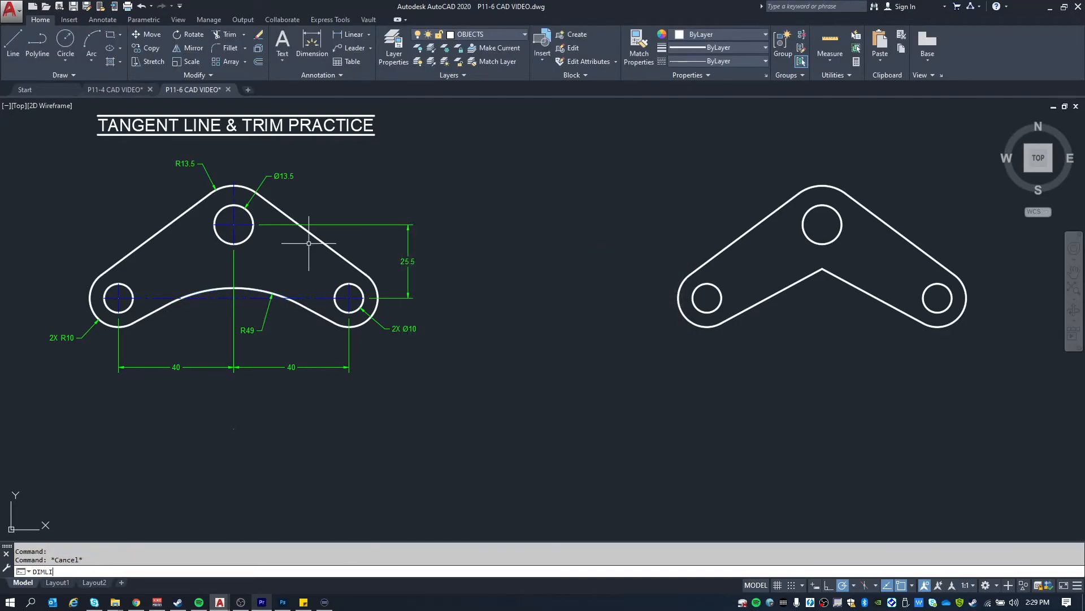
{"action": "type", "text": "N"}
{"action": "key", "text": "Return"}
{"action": "left_click", "coordinate": [233, 225]}
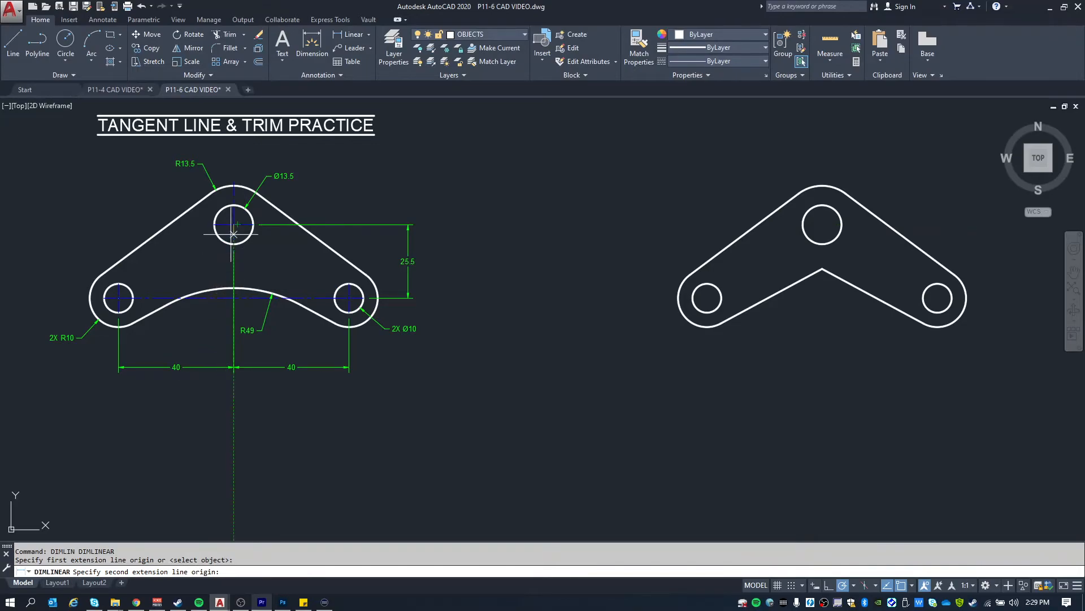
{"action": "left_click", "coordinate": [233, 428]}
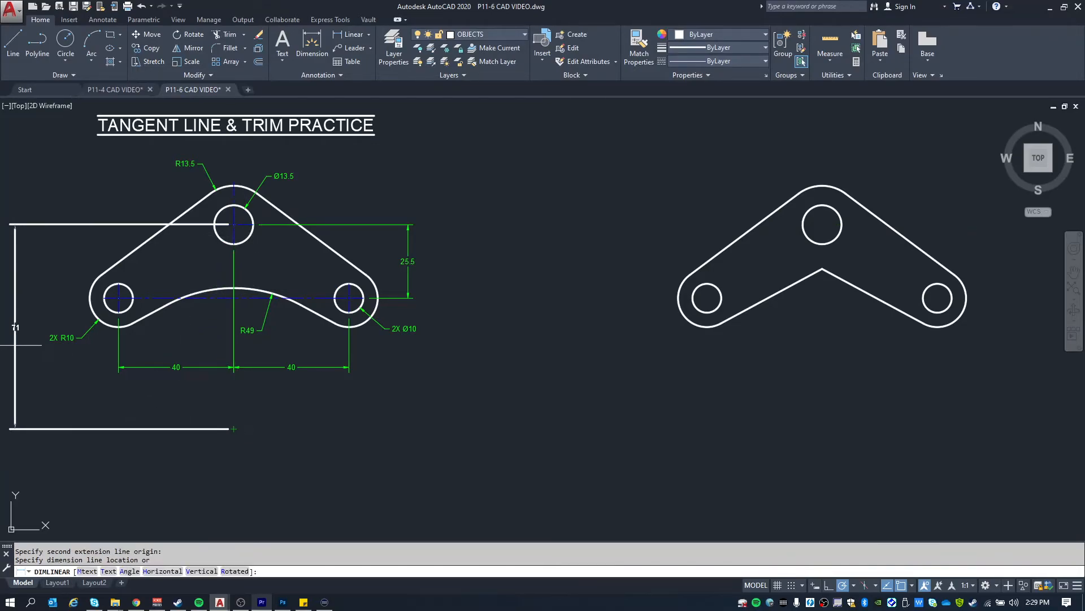
{"action": "middle_click_drag", "start_coordinate": [16, 344], "coordinate": [100, 340]}
{"action": "left_click", "coordinate": [105, 339]}
{"action": "key", "text": "Escape"}
{"action": "key", "text": "Escape"}
{"action": "type", "text": "c"}
{"action": "key", "text": "Return"}
{"action": "left_click", "coordinate": [318, 424]}
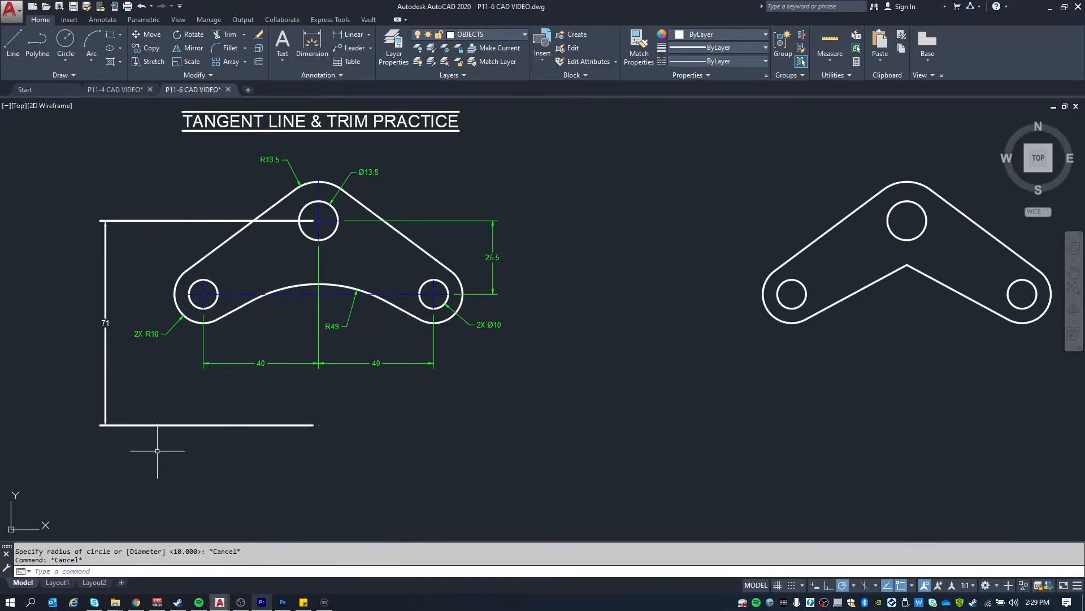
- Delete the vertical dimension to the R49 arc's centre from the reference part
{"action": "left_click", "coordinate": [149, 455]}
{"action": "left_click", "coordinate": [109, 404]}
{"action": "key", "text": "Delete"}
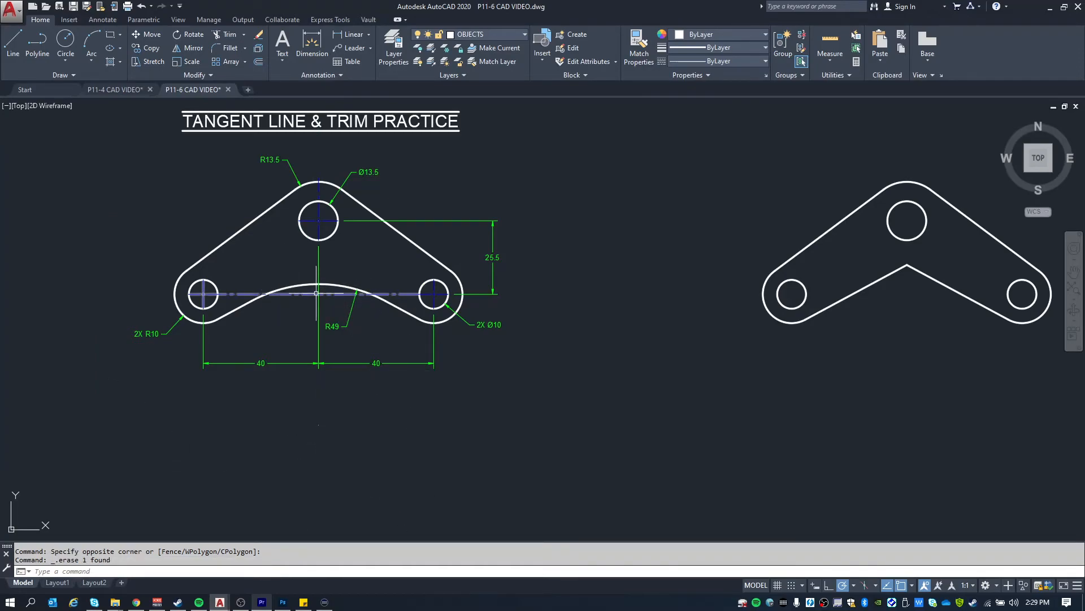
{"action": "left_click", "coordinate": [349, 290]}
{"action": "mouse_move", "coordinate": [252, 301]}
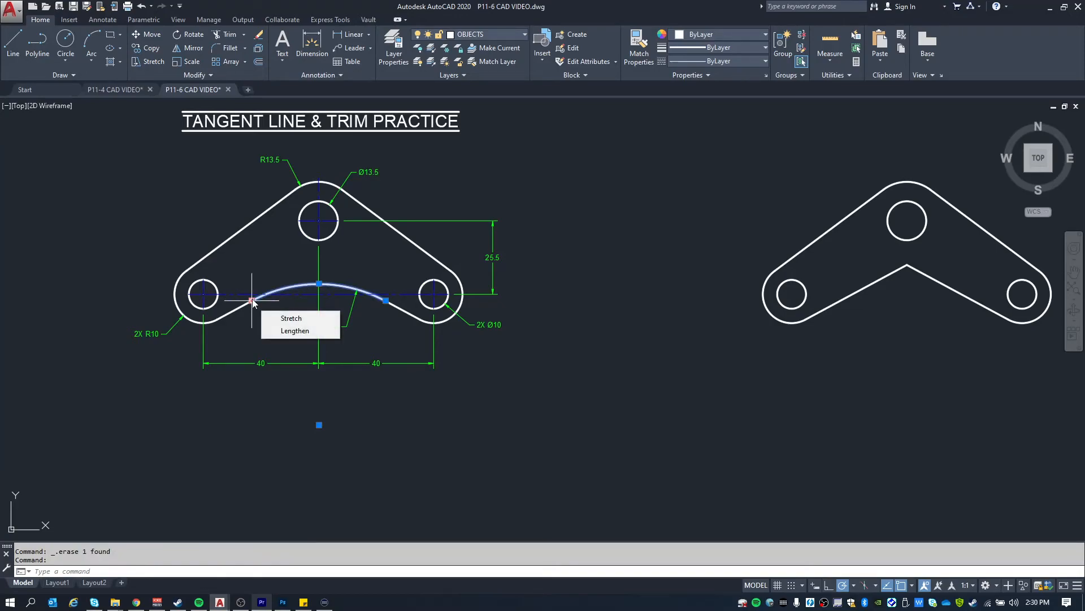
{"action": "key", "text": "Escape"}
{"action": "key", "text": "Escape"}
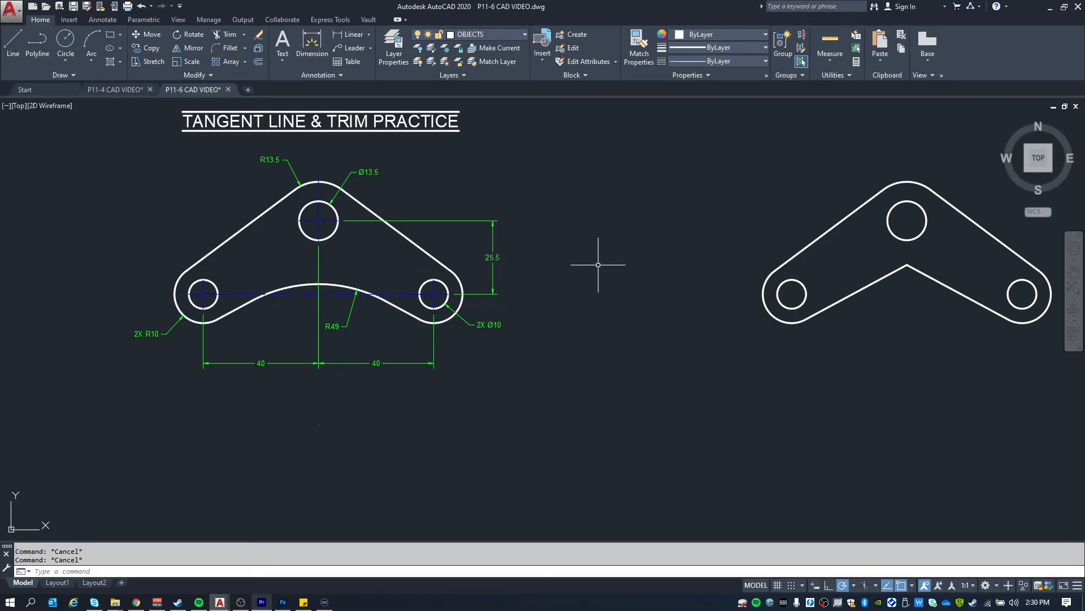
- Fillet the two lower lines of the redrawn part with a radius of 49 to form the lower arc
{"action": "middle_click_drag", "start_coordinate": [596, 260], "coordinate": [528, 257]}
{"action": "mouse_move", "coordinate": [580, 268]}
{"action": "middle_mouse_down"}
{"action": "mouse_move", "coordinate": [330, 298]}
{"action": "mouse_move", "coordinate": [263, 279]}
{"action": "middle_mouse_up"}
{"action": "type", "text": "f"}
{"action": "key", "text": "Return"}
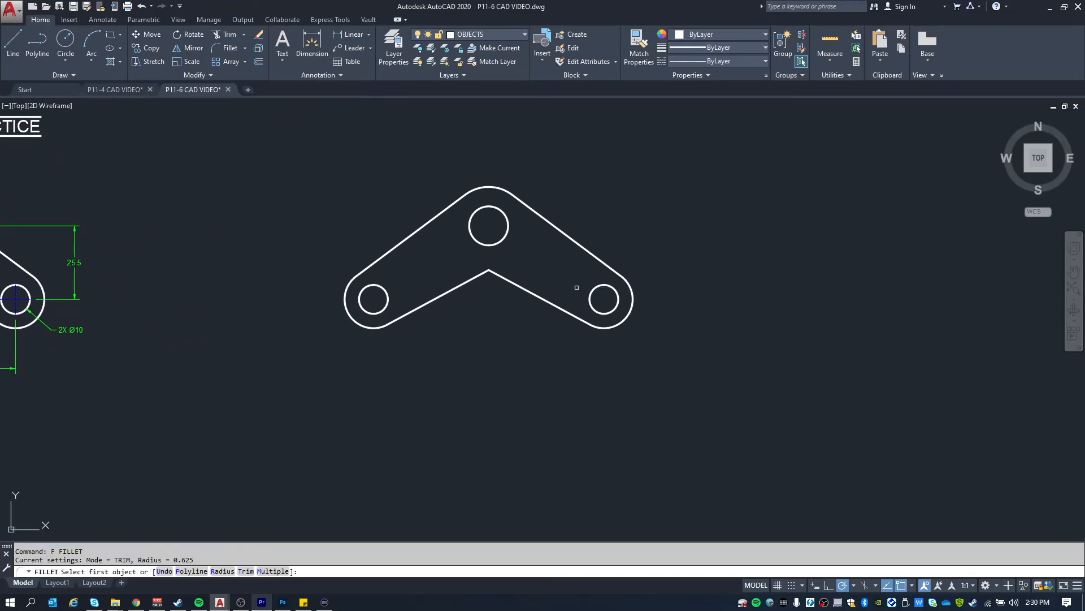
{"action": "type", "text": "r"}
{"action": "key", "text": "Return"}
{"action": "middle_click_drag", "start_coordinate": [308, 237], "coordinate": [289, 255]}
{"action": "type", "text": "49"}
{"action": "key", "text": "Return"}
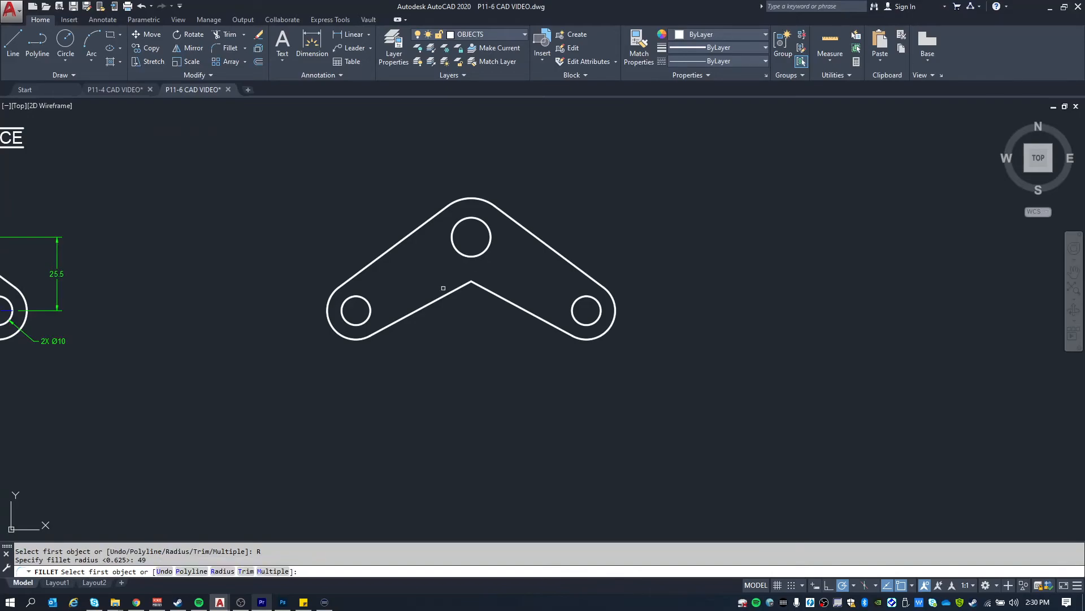
{"action": "left_click", "coordinate": [443, 295]}
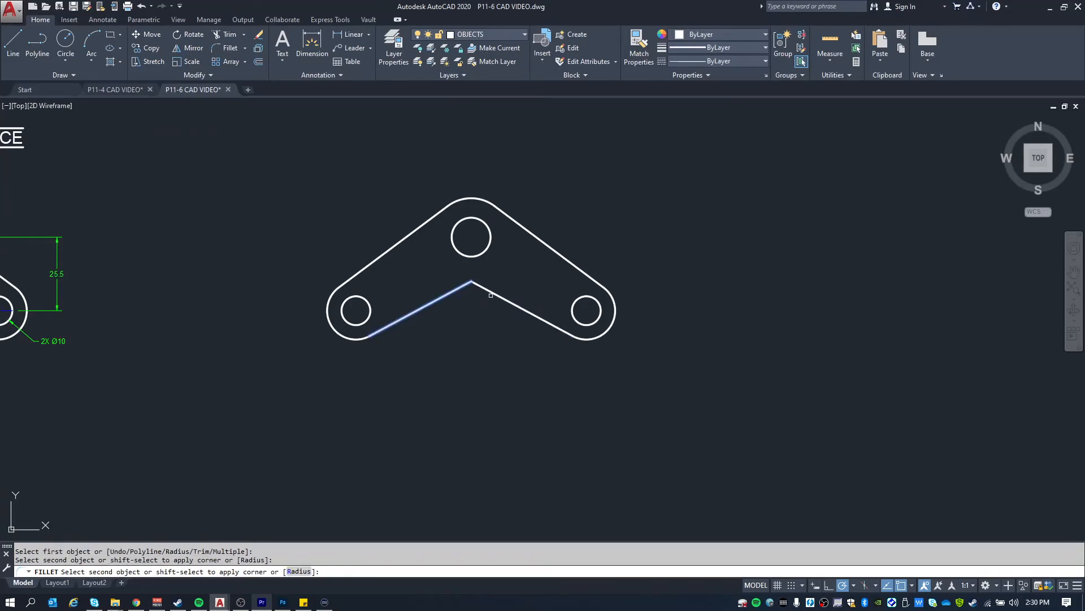
{"action": "left_click", "coordinate": [491, 294]}
{"action": "key", "text": "Escape"}
{"action": "key", "text": "Escape"}
{"action": "scroll", "coordinate": [486, 285], "scroll_direction": "down", "scroll_amount": 2}
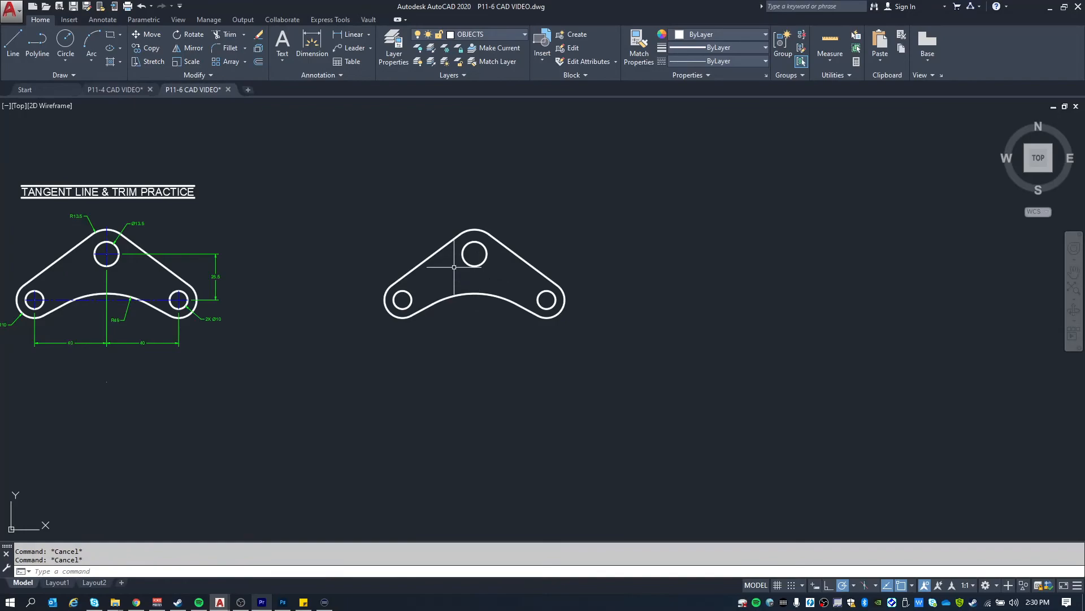
- Make CENTERLINE the current layer and add center marks to the three holes of the redrawn part
{"action": "scroll", "coordinate": [454, 267], "scroll_direction": "up", "scroll_amount": 2}
{"action": "left_click", "coordinate": [494, 34]}
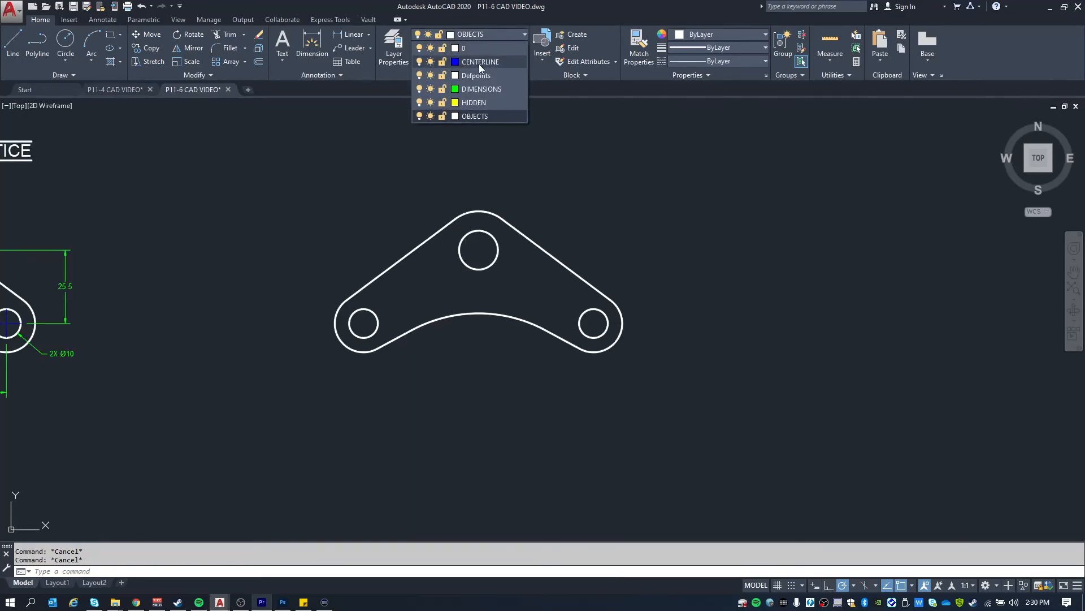
{"action": "left_click", "coordinate": [479, 62]}
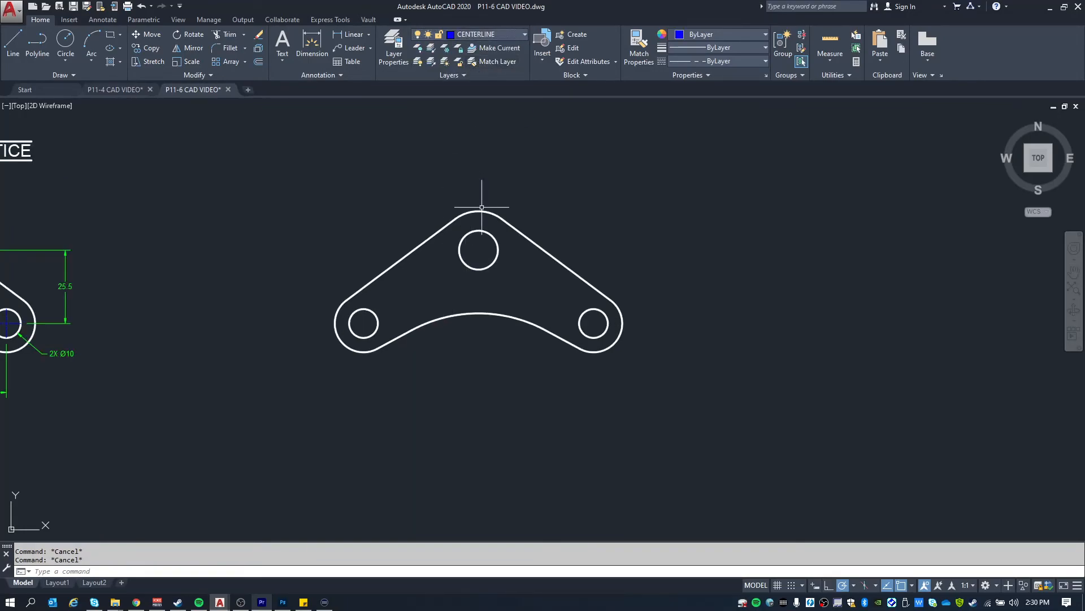
{"action": "type", "text": "cm"}
{"action": "key", "text": "Return"}
{"action": "left_click", "coordinate": [481, 229]}
{"action": "left_click", "coordinate": [350, 323]}
{"action": "left_click", "coordinate": [351, 323]}
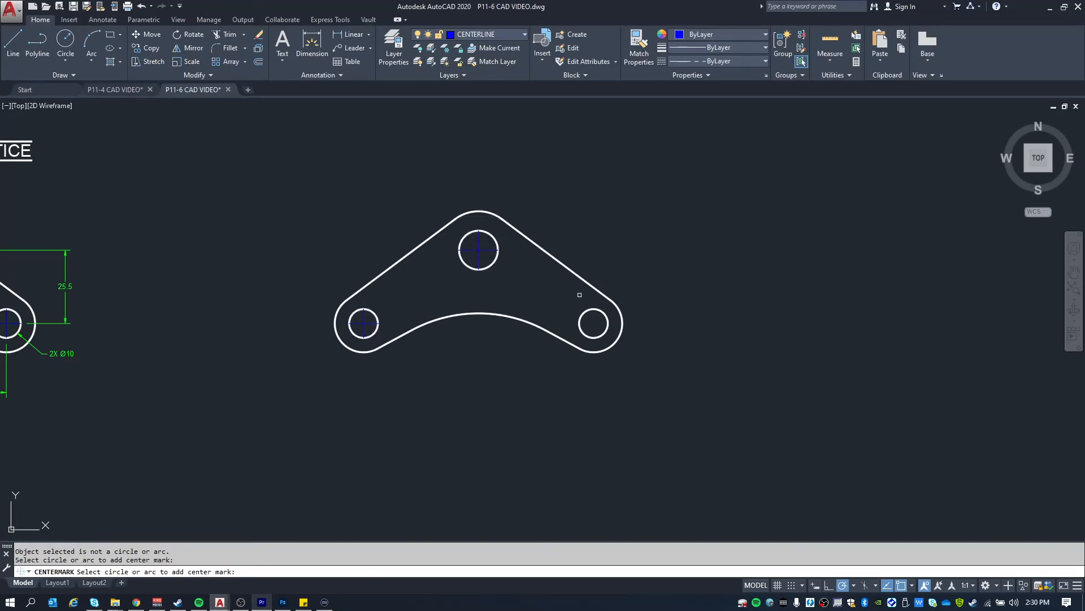
{"action": "left_click", "coordinate": [584, 313]}
{"action": "key", "text": "Escape"}
- Set the drawing's linetype scale factor to 10 with LTSCALE for the hole center marks
{"action": "left_click", "coordinate": [594, 320]}
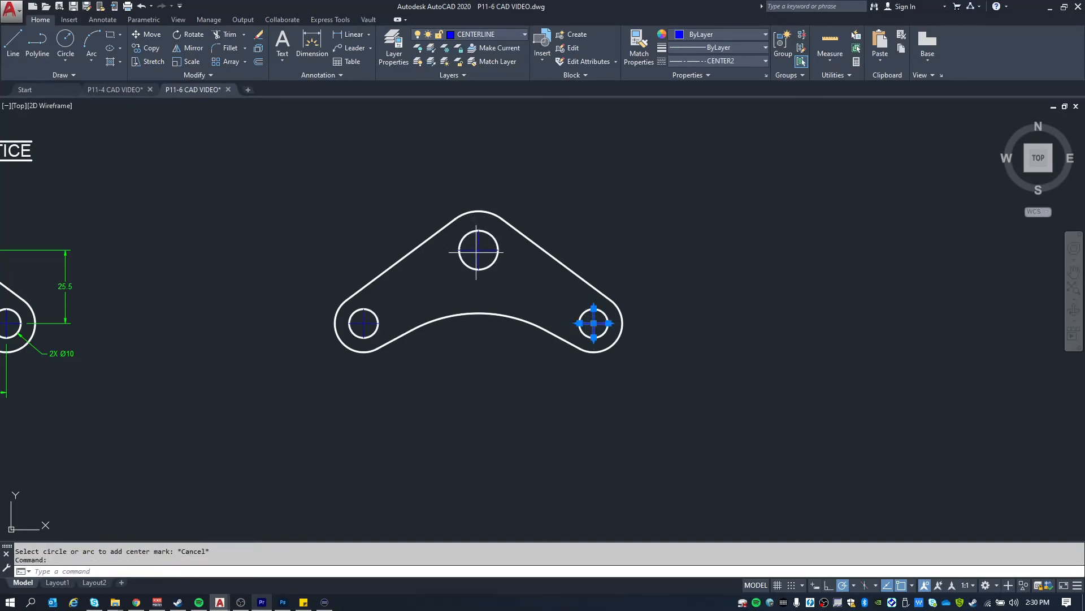
{"action": "left_click", "coordinate": [476, 252]}
{"action": "left_click", "coordinate": [471, 251]}
{"action": "left_click", "coordinate": [487, 249]}
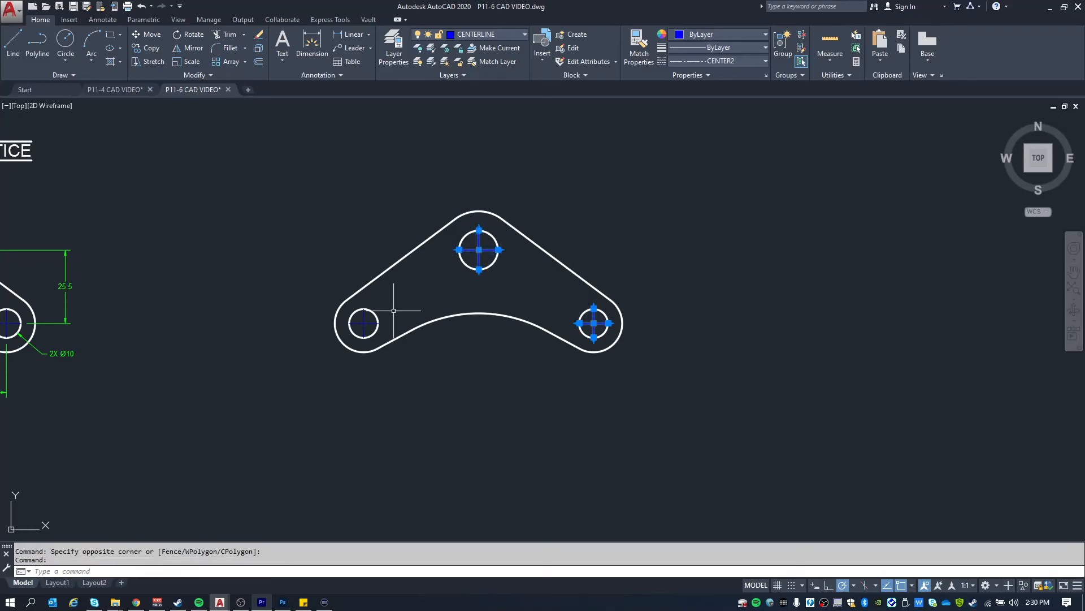
{"action": "left_click", "coordinate": [372, 323]}
{"action": "type", "text": "LTSCALE"}
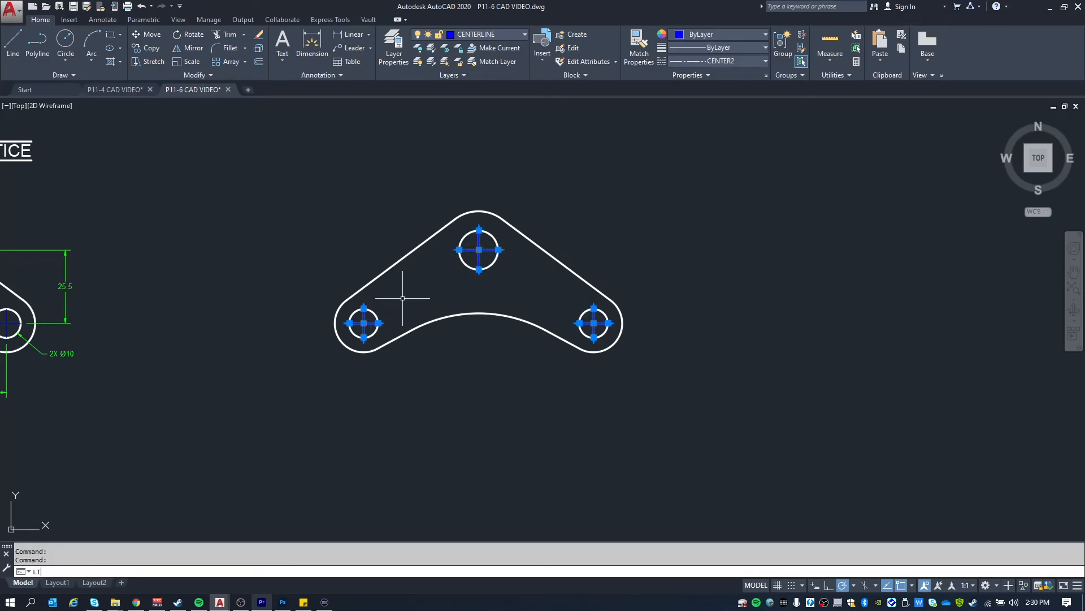
{"action": "key", "text": "Return"}
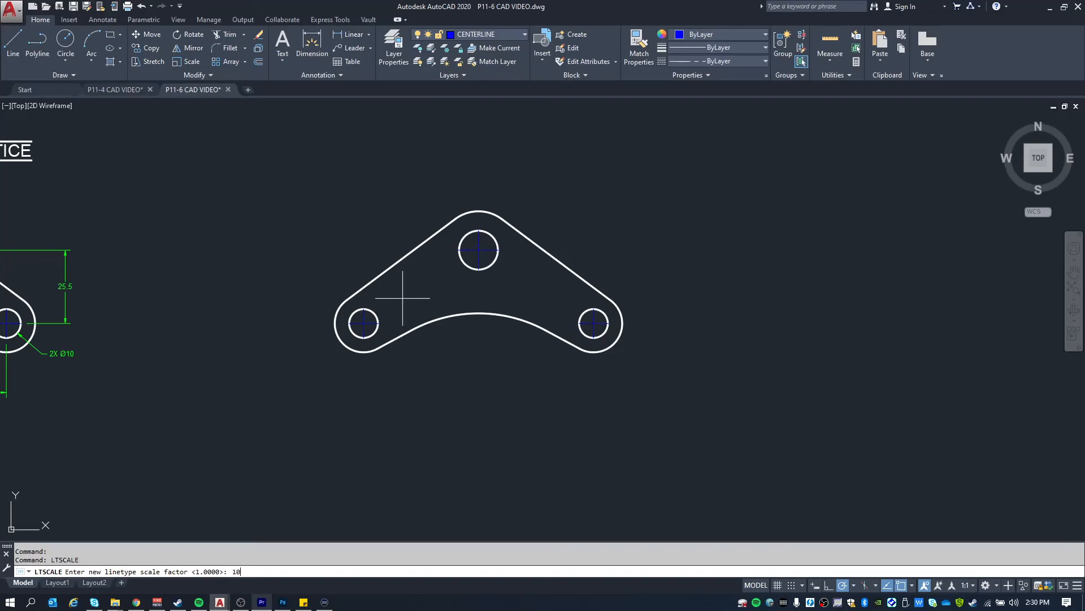
{"action": "type", "text": "10"}
{"action": "key", "text": "Return"}
{"action": "key", "text": "Escape"}
{"action": "key", "text": "Escape"}
- Move the whole redrawn part horizontally closer to the reference part
{"action": "middle_click_drag", "start_coordinate": [464, 277], "coordinate": [718, 294]}
{"action": "type", "text": "m"}
{"action": "key", "text": "Return"}
{"action": "left_click", "coordinate": [962, 424]}
{"action": "left_click", "coordinate": [558, 189]}
{"action": "key", "text": "Return"}
{"action": "left_click", "coordinate": [695, 170]}
{"action": "left_click", "coordinate": [527, 170]}
{"action": "key", "text": "Escape"}
{"action": "middle_click_drag", "start_coordinate": [449, 176], "coordinate": [574, 190]}
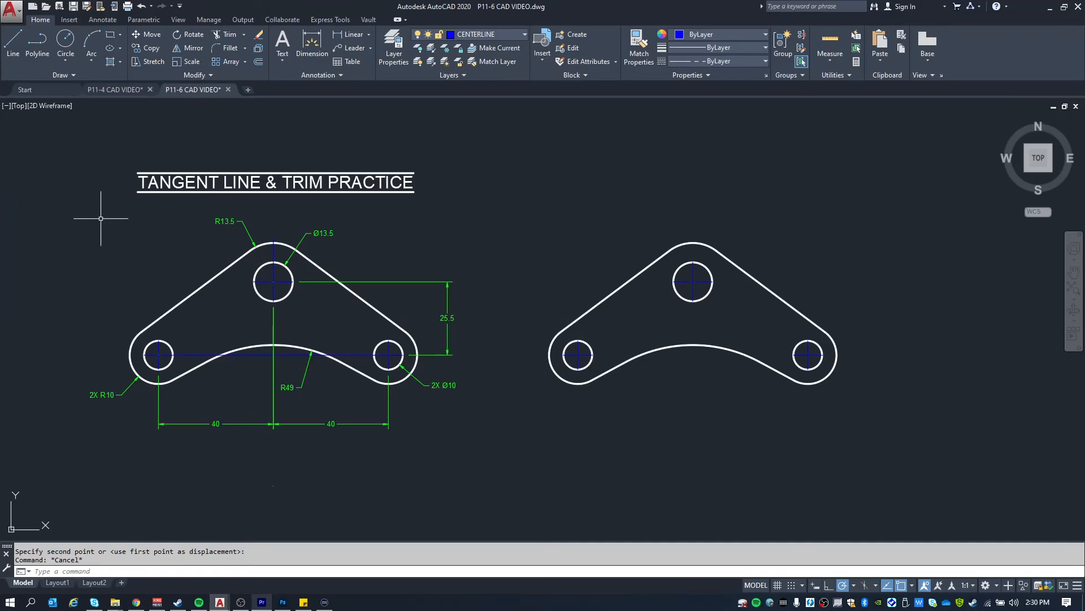
- Delete the upper-left tangent line of the redrawn part and redraw it between the endpoints of the top and left arcs
{"action": "left_click_drag", "start_coordinate": [625, 272], "coordinate": [600, 300]}
{"action": "key", "text": "Delete"}
{"action": "type", "text": "l"}
{"action": "key", "text": "Return"}
{"action": "left_click", "coordinate": [670, 249]}
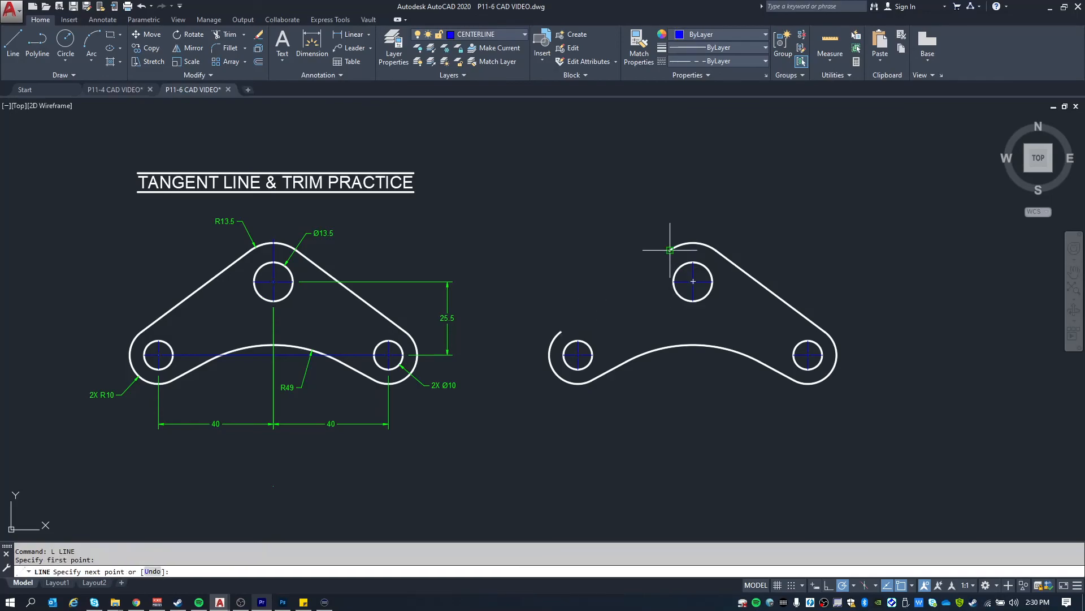
{"action": "left_click", "coordinate": [561, 332]}
{"action": "key", "text": "Escape"}
- Undo the redrawn line and the deletion of the original upper-left tangent line
{"action": "key", "text": "ctrl+z"}
{"action": "key", "text": "ctrl+z"}
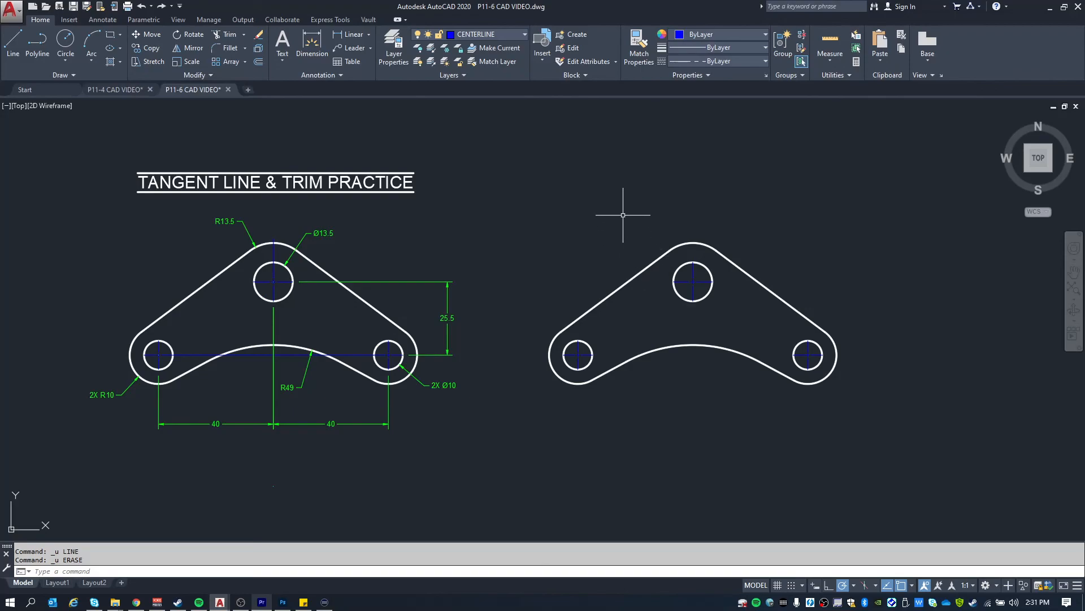
{"action": "middle_click_drag", "start_coordinate": [625, 214], "coordinate": [643, 224]}
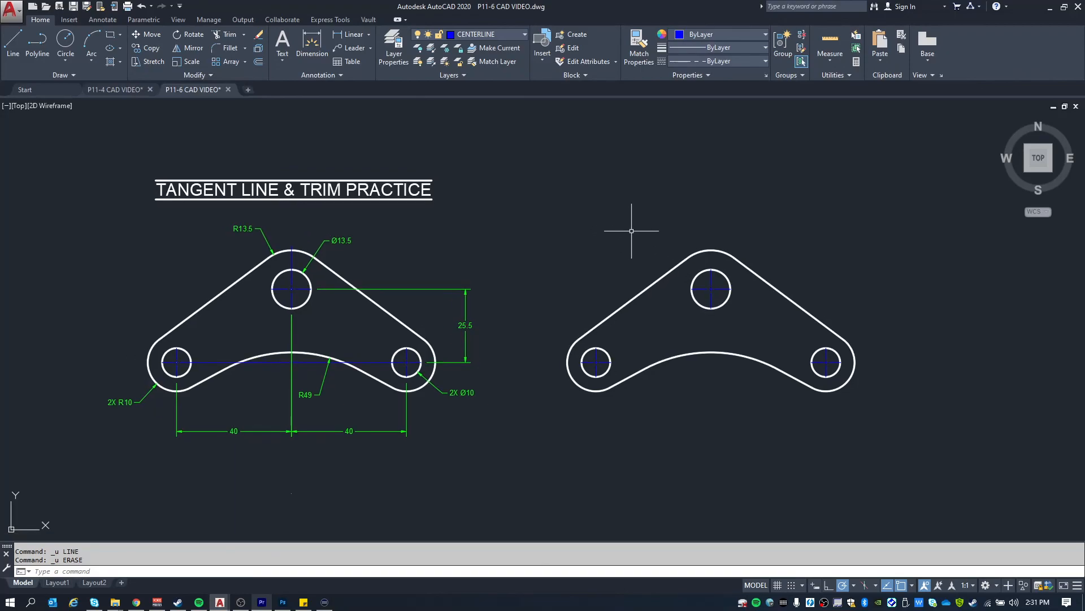